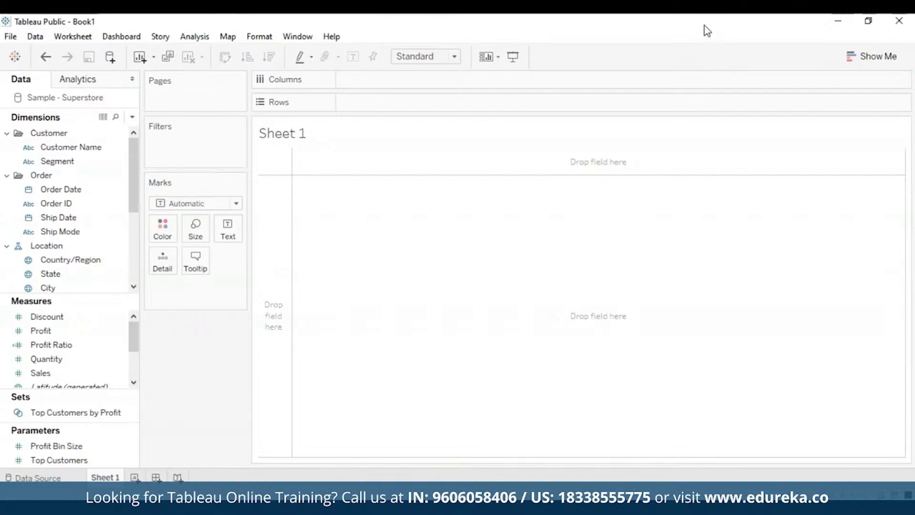
Step: Start a new set from the Country/Region dimension and include all of its listed values
left_click(72, 260)
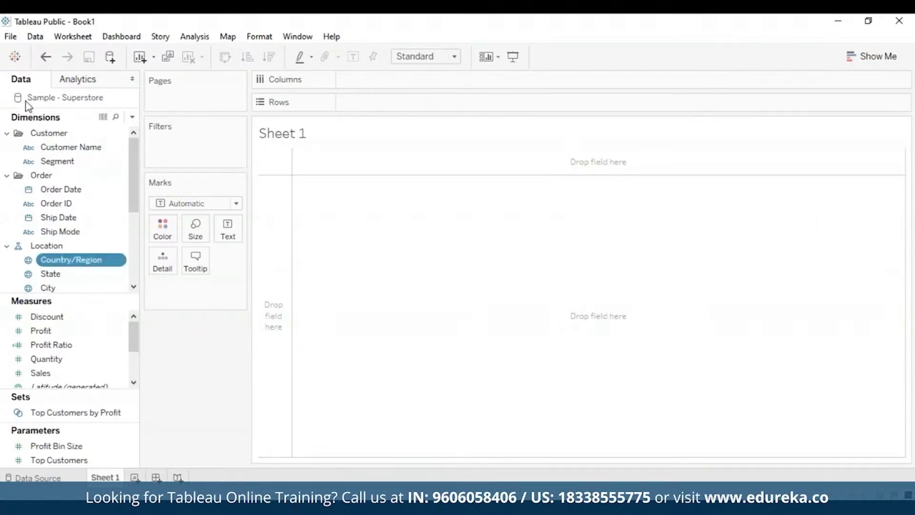
right_click(110, 264)
mouse_move(205, 353)
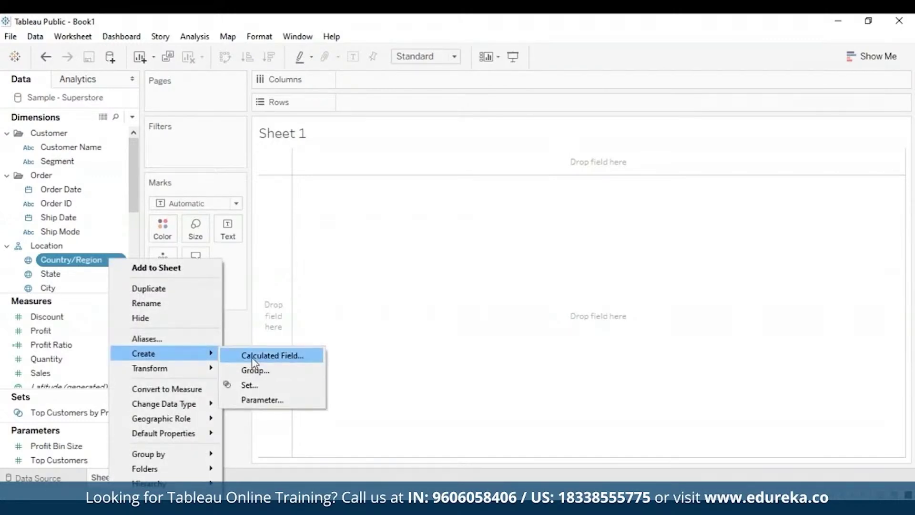
left_click(266, 390)
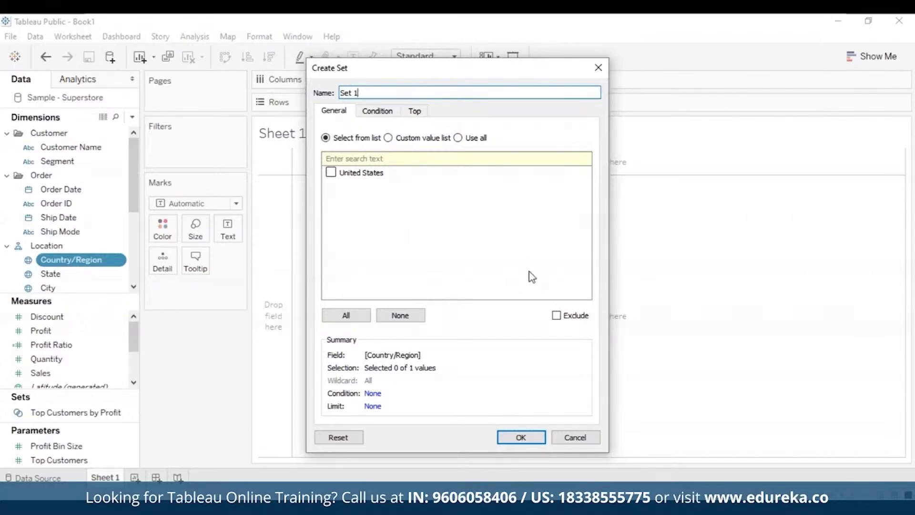
left_click(359, 321)
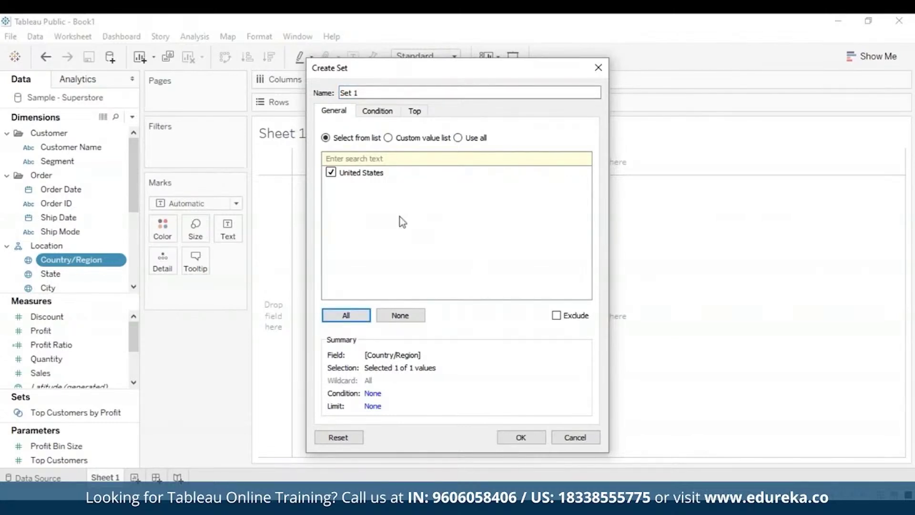
Step: Add a by-field condition to the set requiring the sum of Sales to equal 100000
left_click(377, 111)
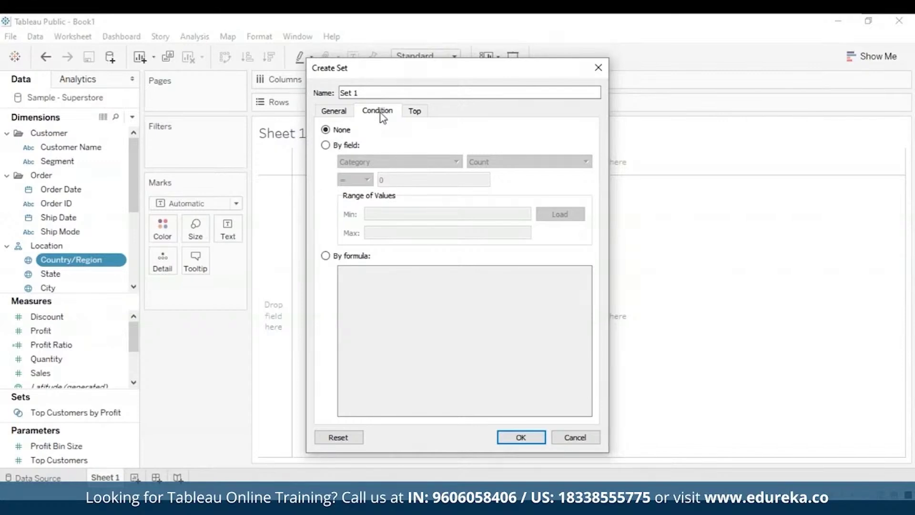
left_click(399, 163)
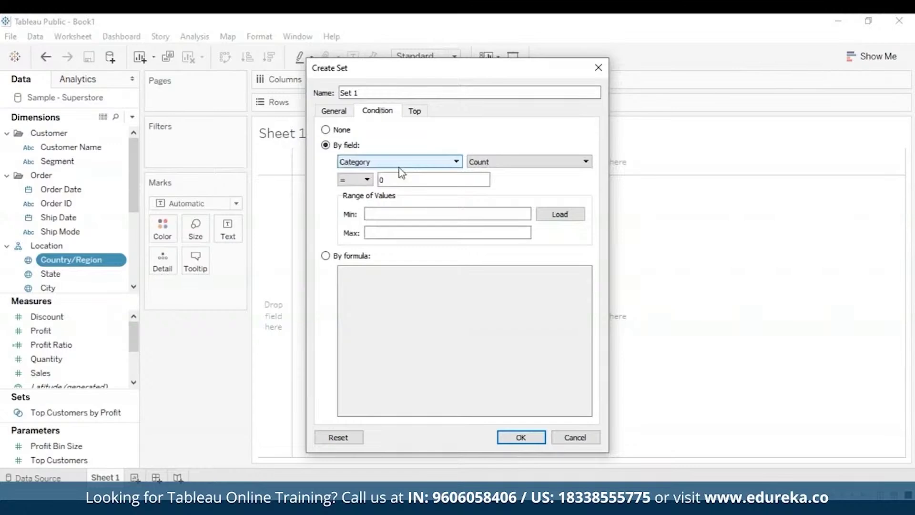
left_click(457, 162)
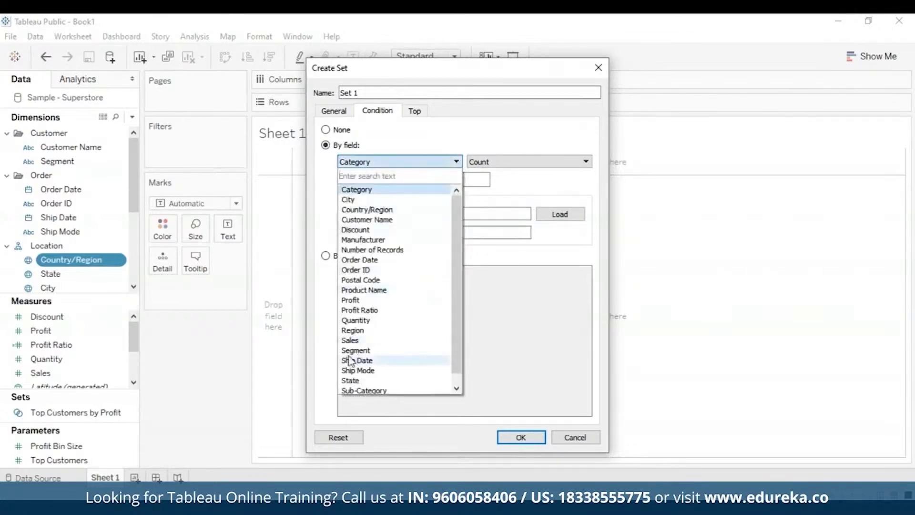
left_click(350, 341)
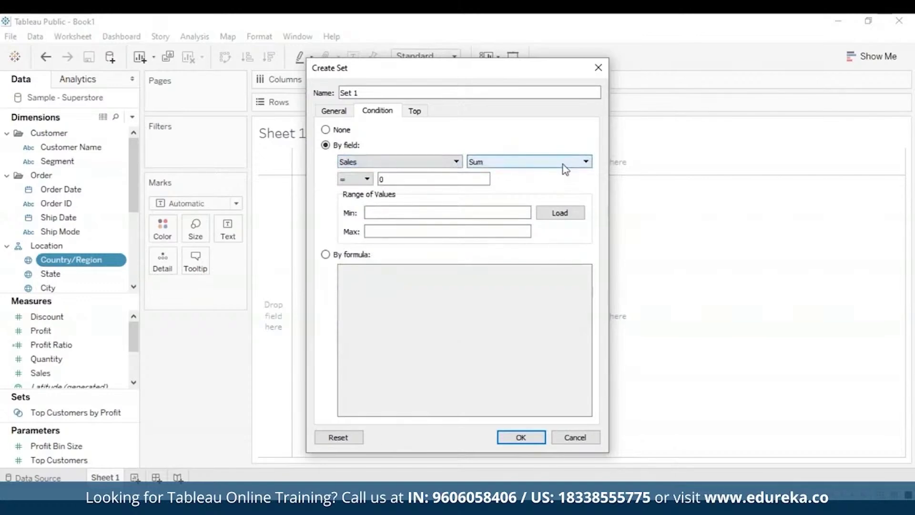
left_click(410, 180)
key("BackSpace")
type("100000")
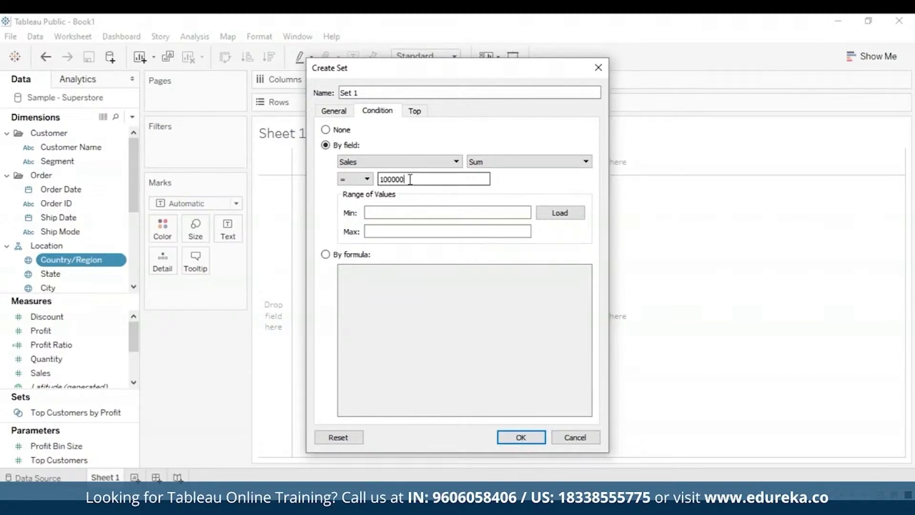
Step: Limit the set to the top 5 by sum of Sales and create it
left_click(421, 115)
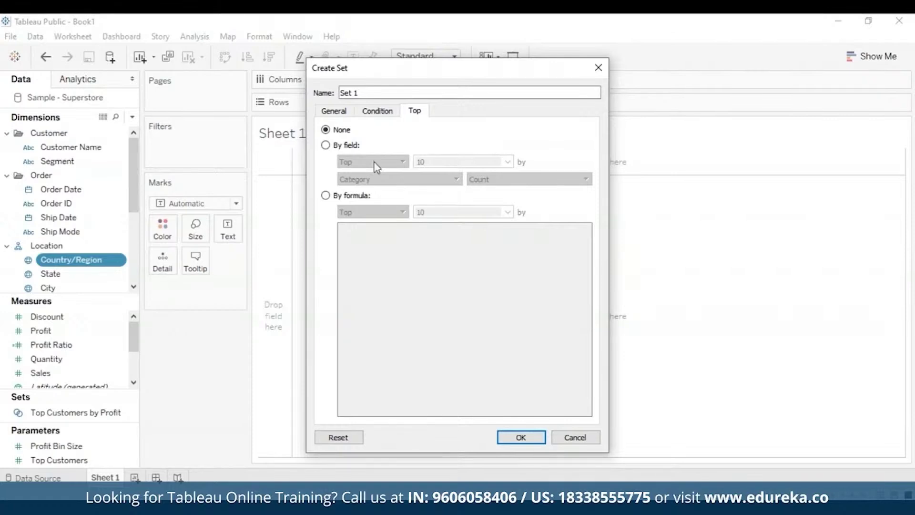
left_click(327, 146)
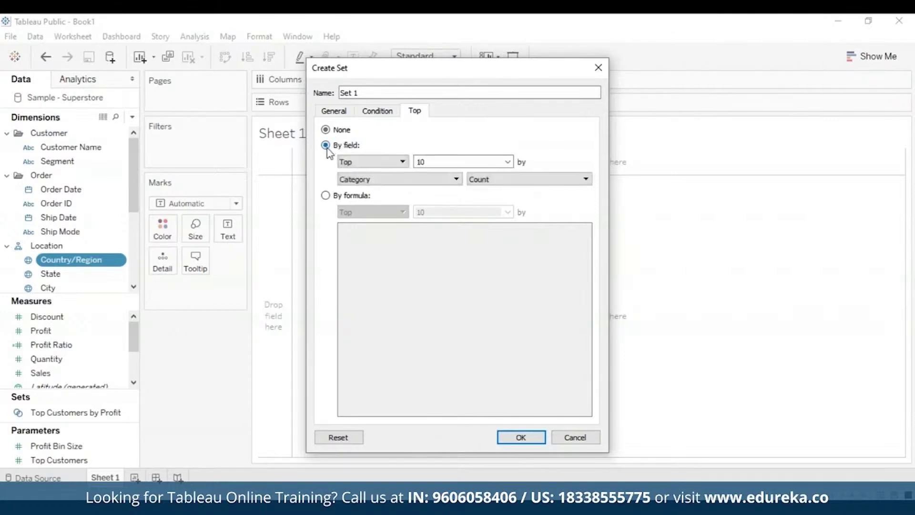
left_click(456, 179)
left_click(353, 358)
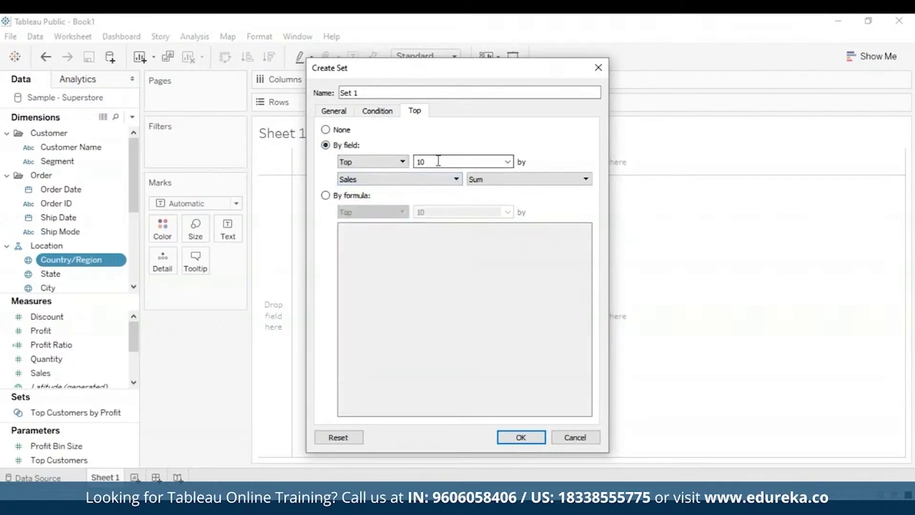
key("BackSpace")
key("BackSpace")
type("5")
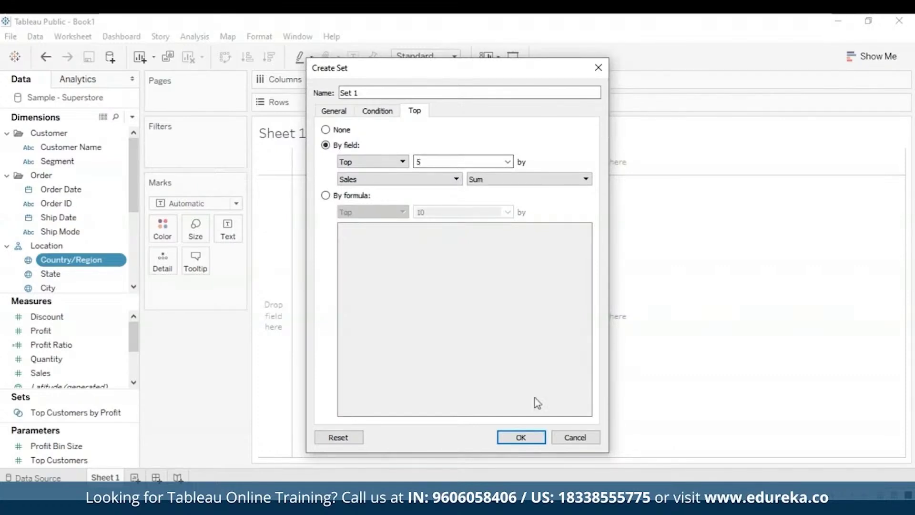
left_click(527, 440)
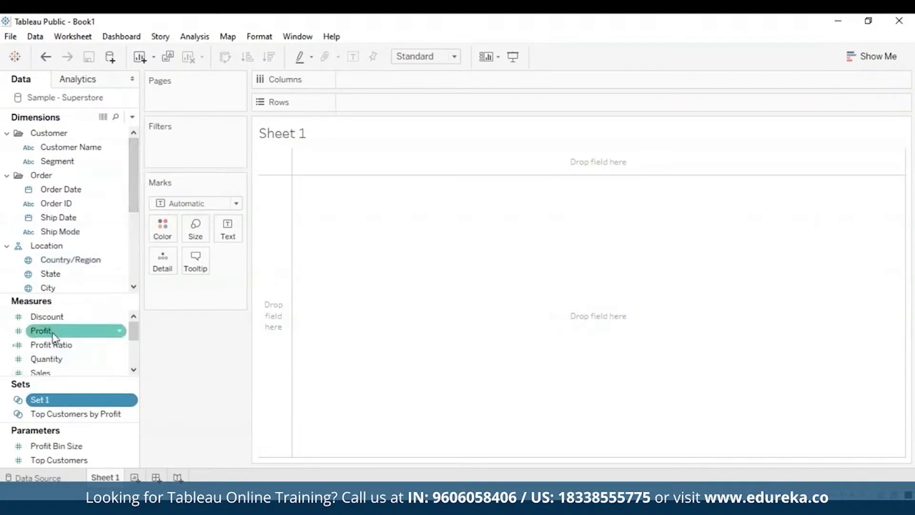
Step: Build a view with Profit on Columns and Sales on Rows
left_click(86, 329)
left_click_drag(87, 320, 380, 80)
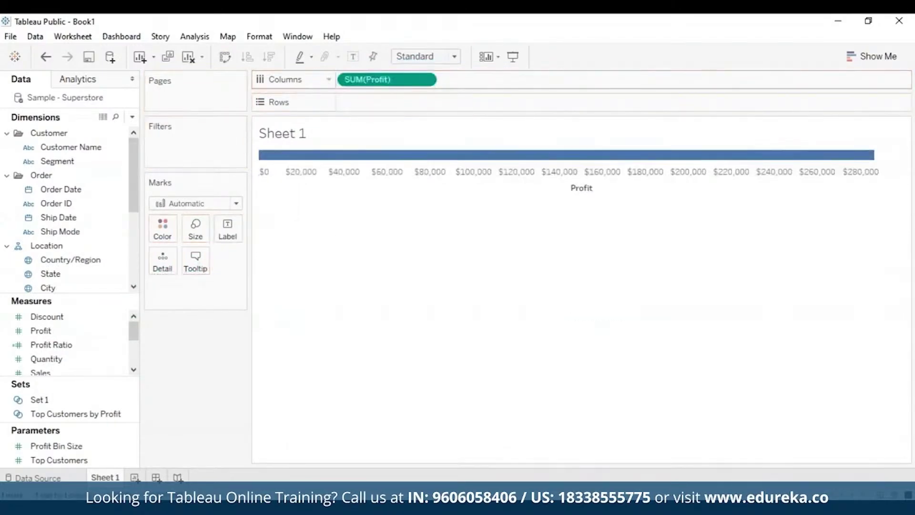
left_click(102, 248)
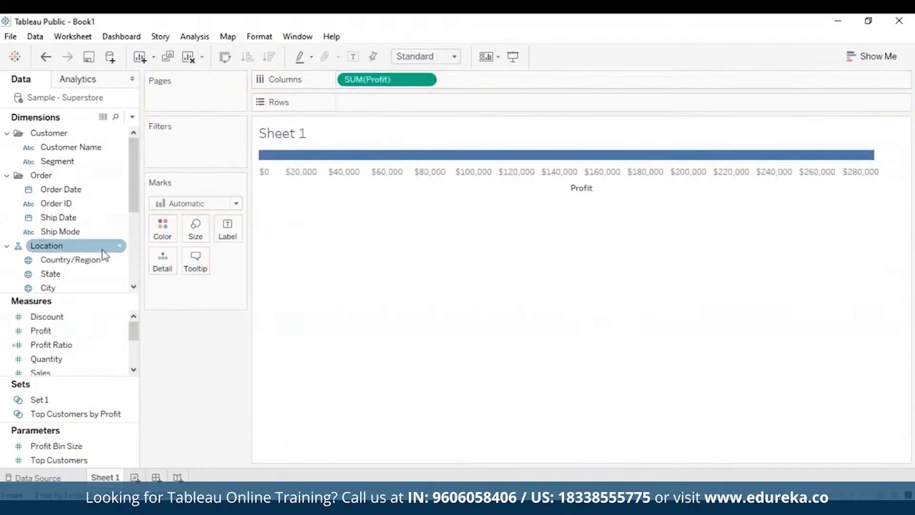
left_click(68, 373)
left_click_drag(263, 185, 379, 100)
Step: Color the marks by Profit Ratio and add the Product hierarchy as detail down to Sub-Category
left_click(70, 344)
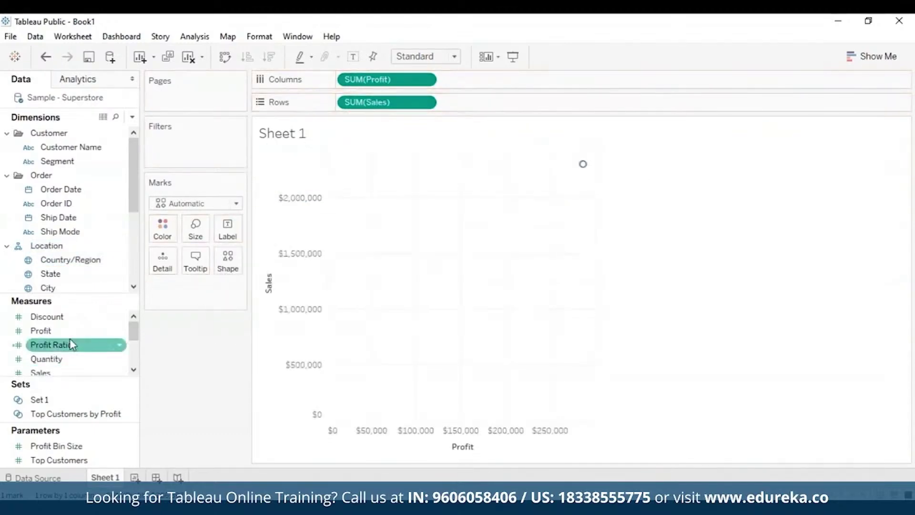
left_click_drag(63, 354, 162, 228)
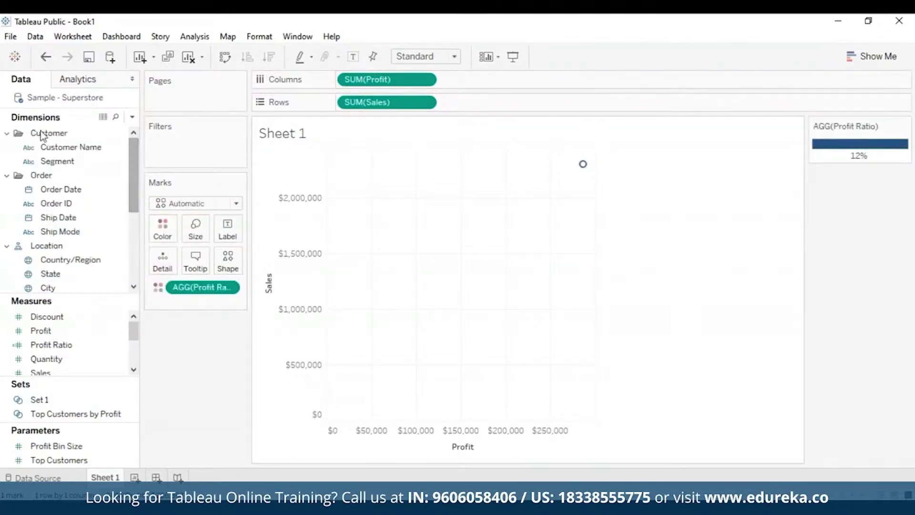
scroll(126, 190, "down", 3)
left_click(105, 220)
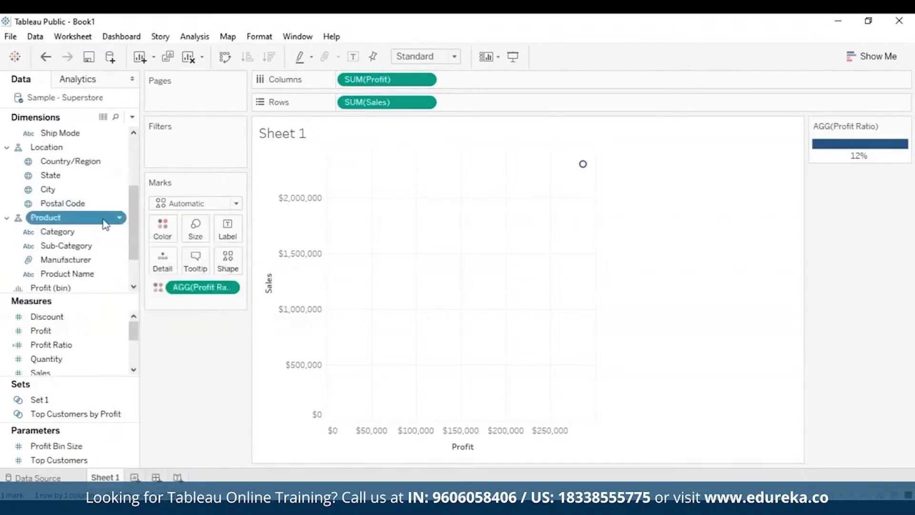
left_click_drag(105, 220, 162, 259)
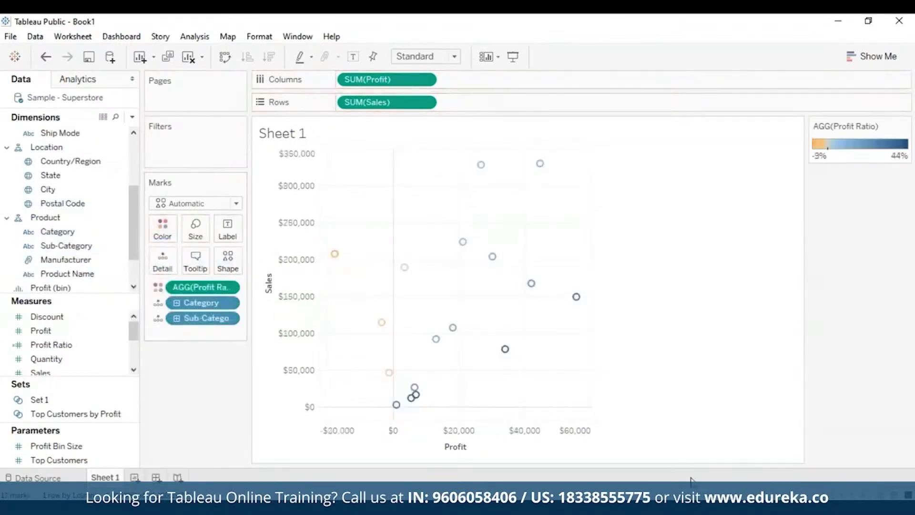
Step: Apply the Orange-Blue Diverging palette to Profit Ratio with stepped color and adjust the number of steps
left_click(162, 229)
left_click(209, 271)
left_click(586, 208)
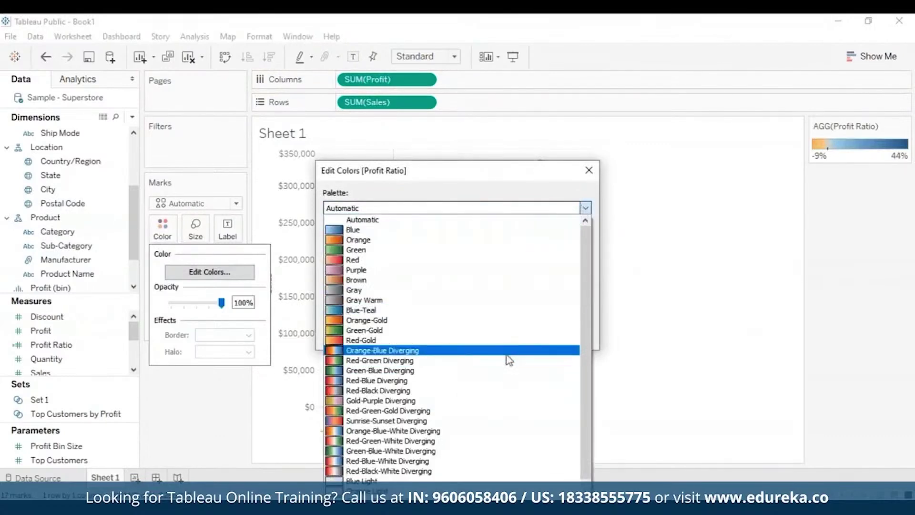
left_click(507, 352)
left_click(327, 263)
left_click(413, 261)
left_click(413, 267)
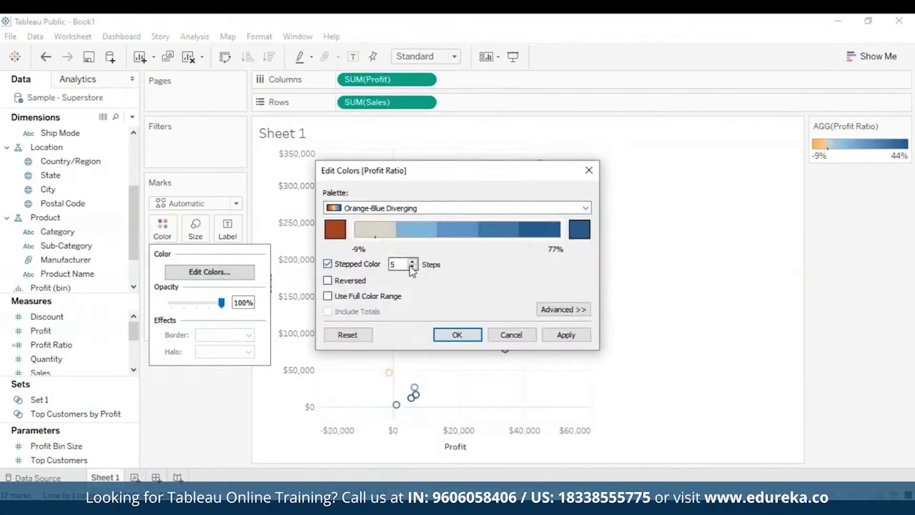
left_click(413, 268)
left_click(413, 268)
left_click(413, 268)
left_click(456, 335)
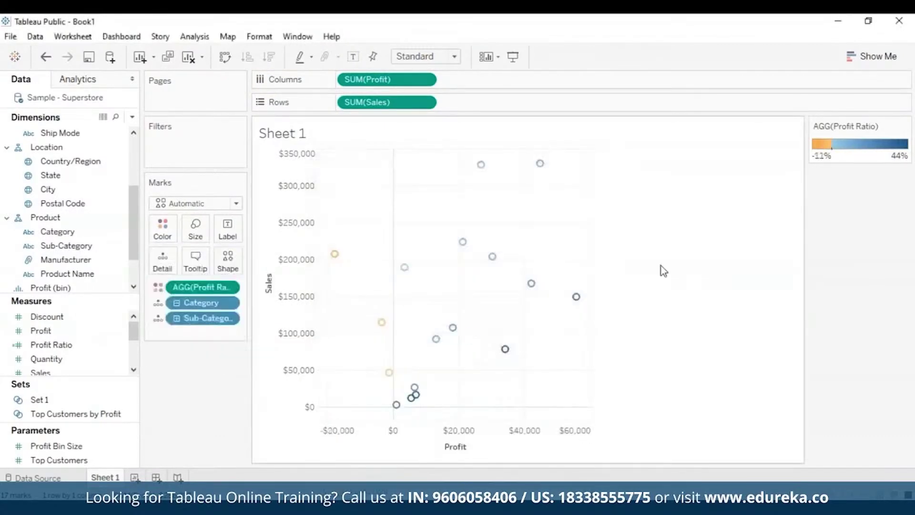
Step: Select the clearly profitable marks in the scatter plot and start a set from them that is added to the Filters shelf
left_click(871, 56)
left_click(871, 56)
left_click_drag(404, 153, 658, 409)
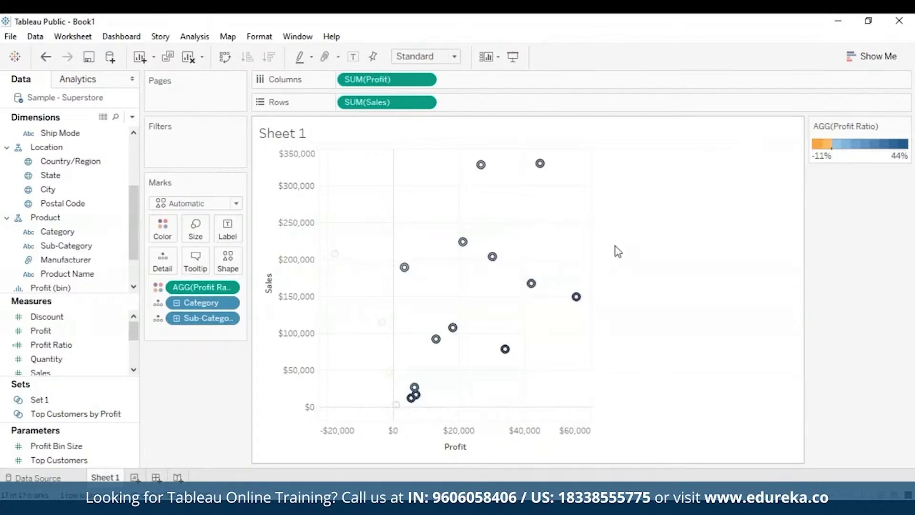
right_click(577, 296)
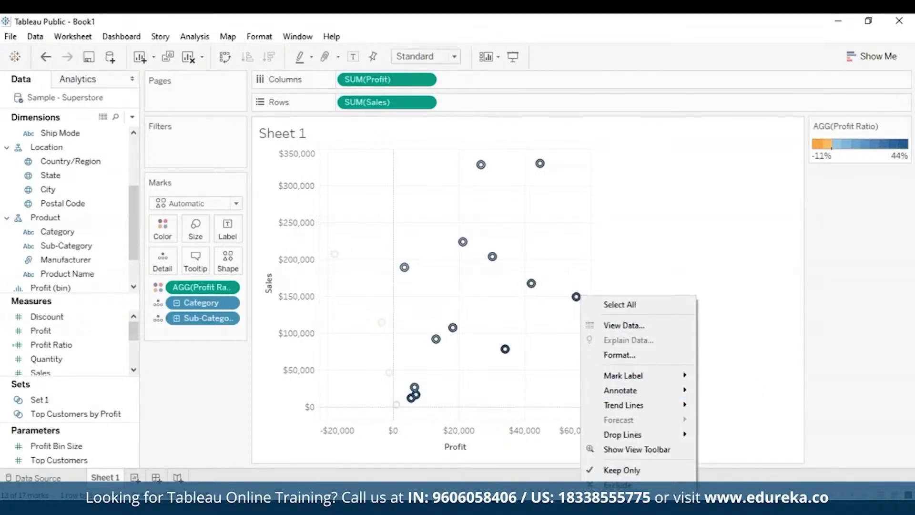
left_click(620, 505)
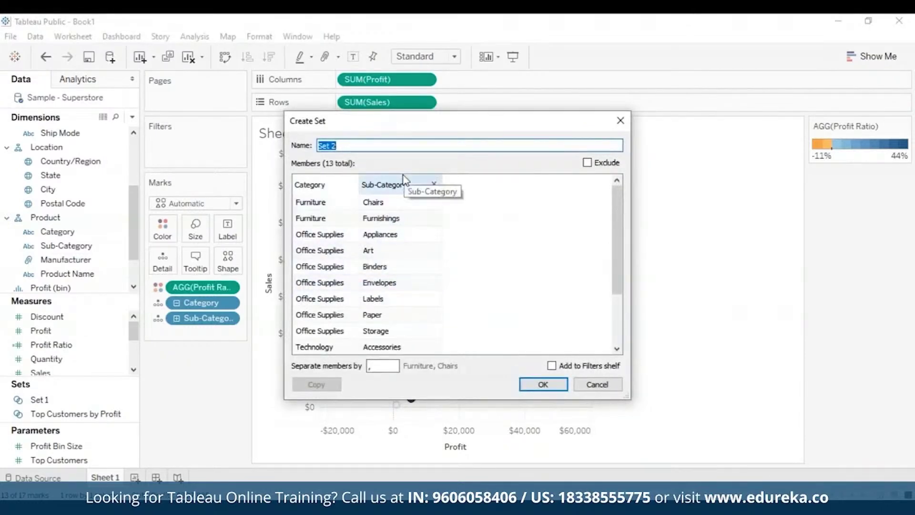
left_click(552, 367)
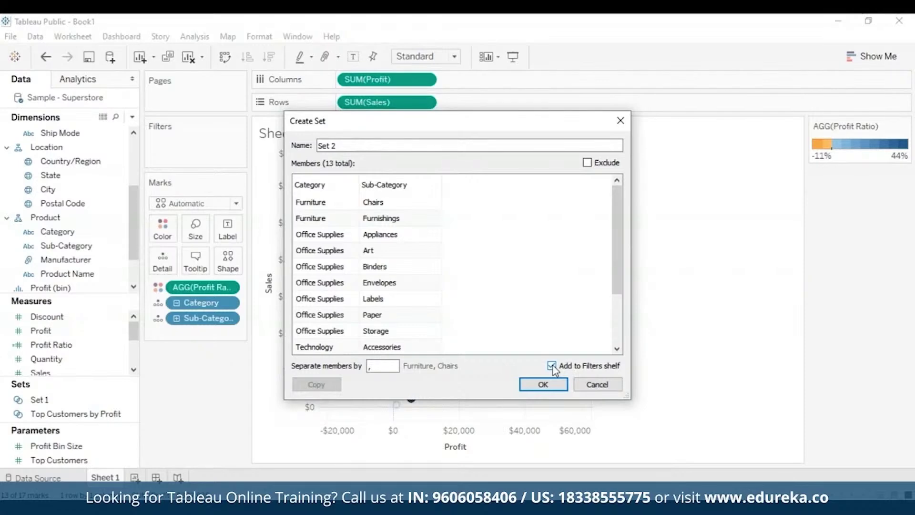
mouse_move(549, 314)
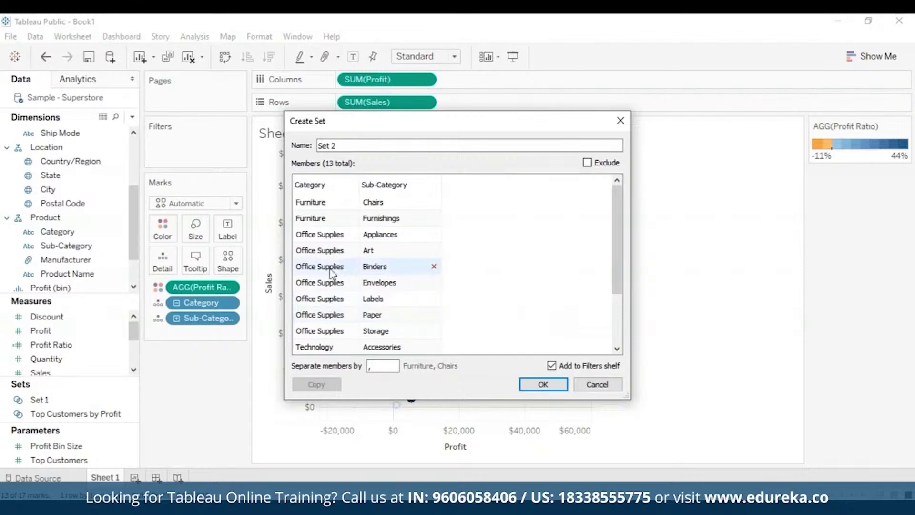
Step: Try the Exclude option on the new set's members and turn it off again
left_click(380, 234)
left_click(380, 219)
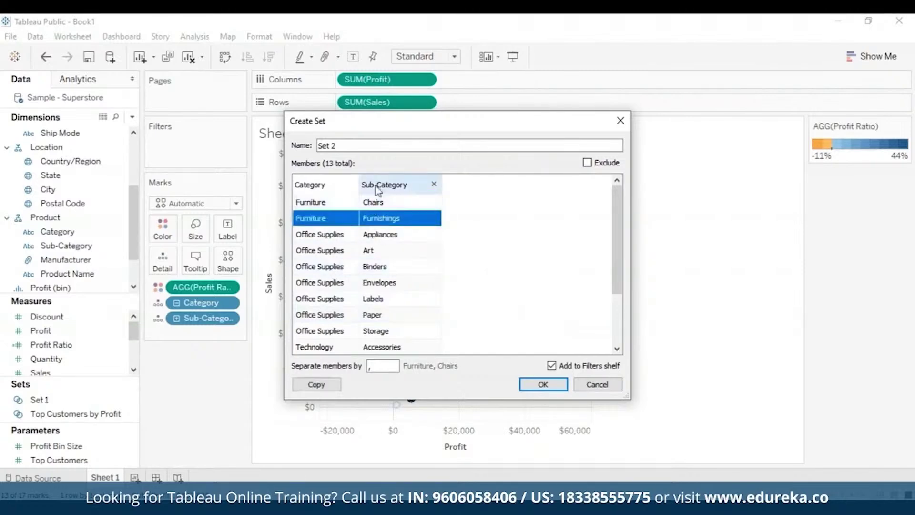
left_click(377, 204)
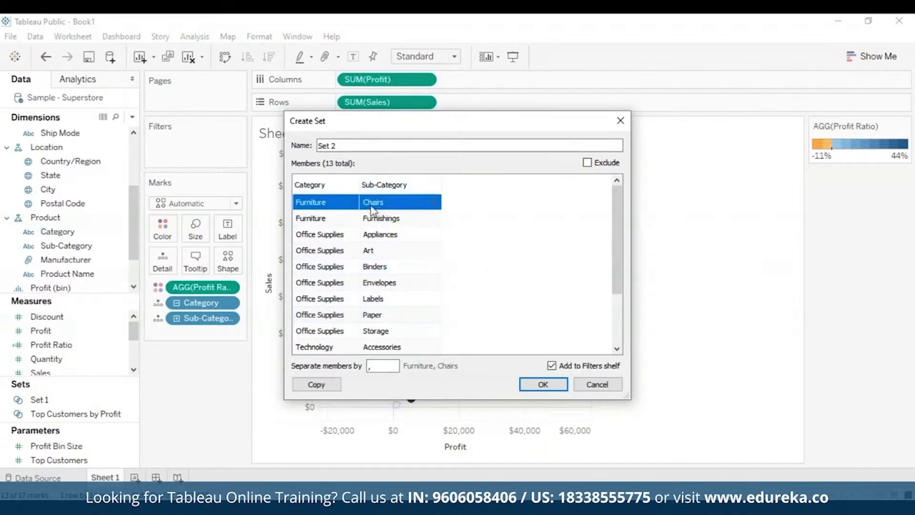
left_click(588, 163)
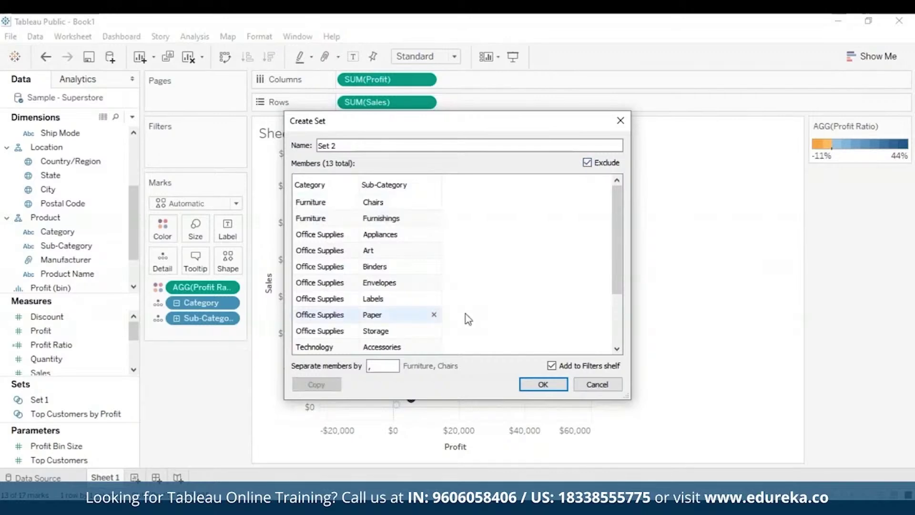
left_click(587, 163)
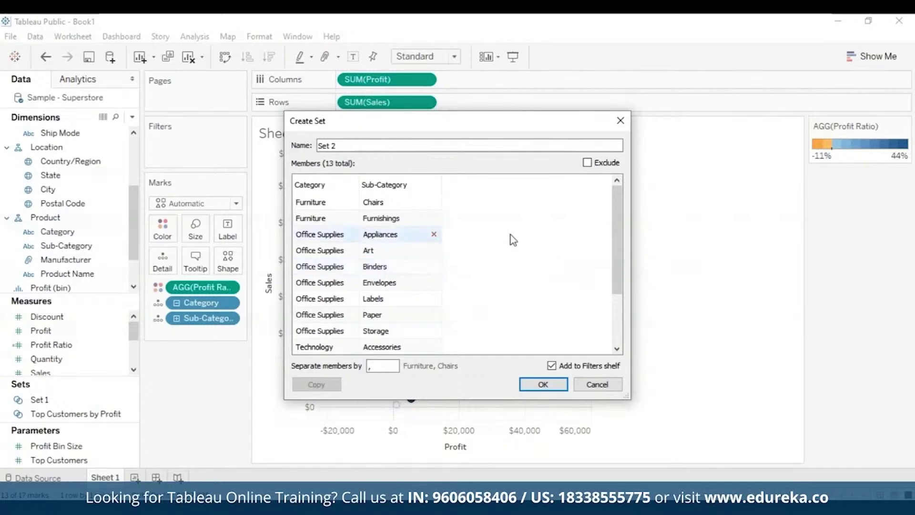
Step: Remove the Art, Binders and Envelopes sub-categories from the new set's members
left_click(435, 251)
left_click(434, 251)
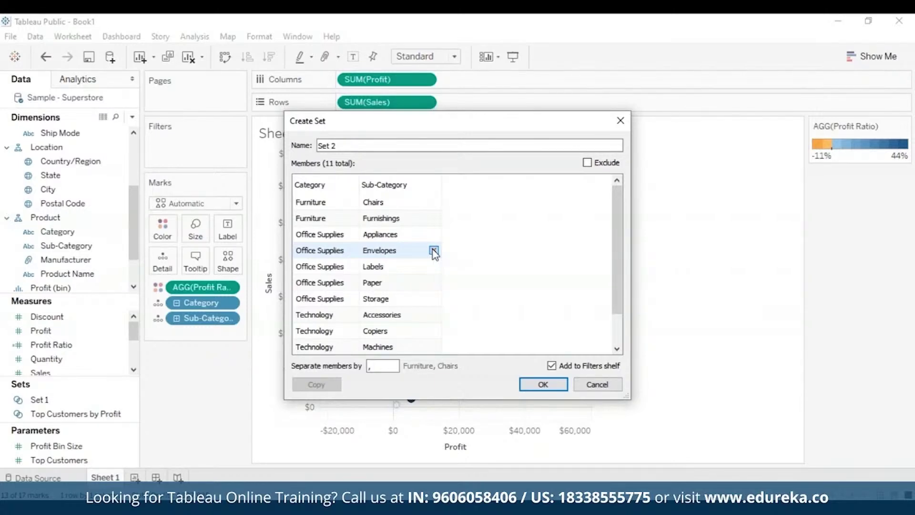
left_click(434, 250)
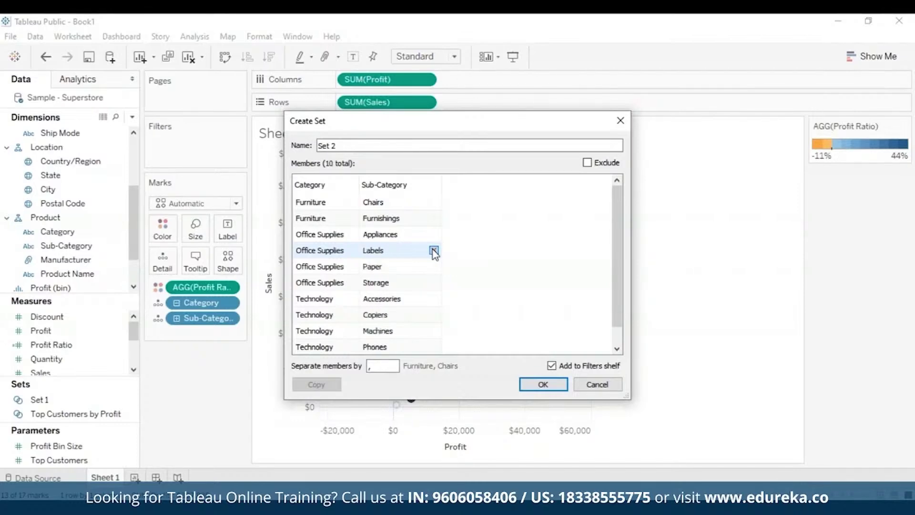
left_click(370, 366)
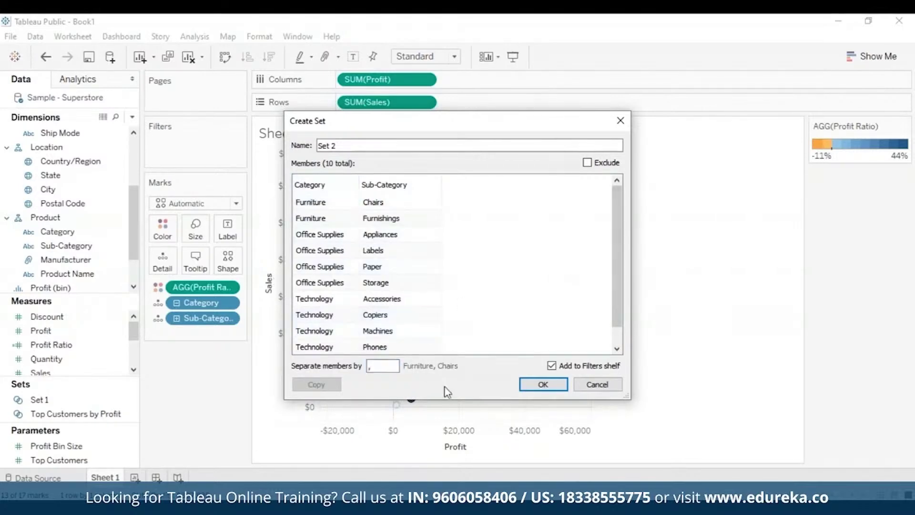
Step: Create the set from the remaining members as a filter and look at the set options for the selected marks
left_click(553, 384)
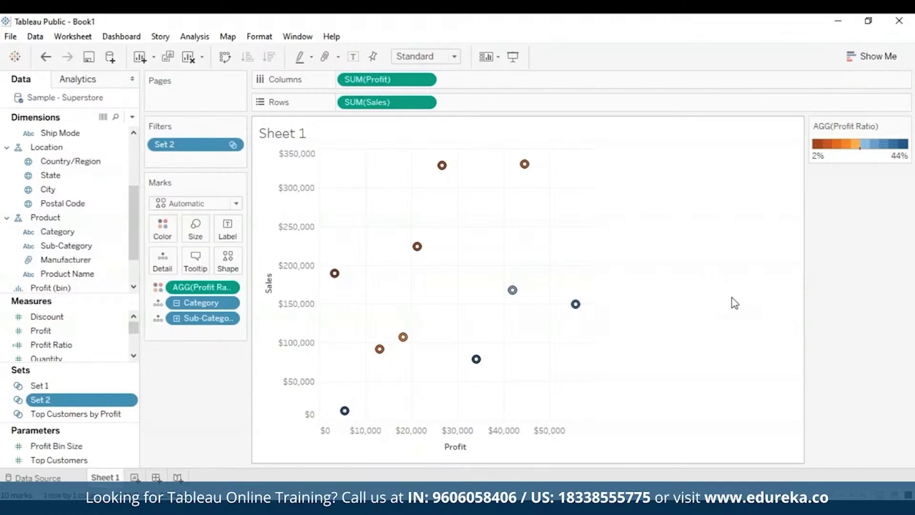
mouse_move(576, 304)
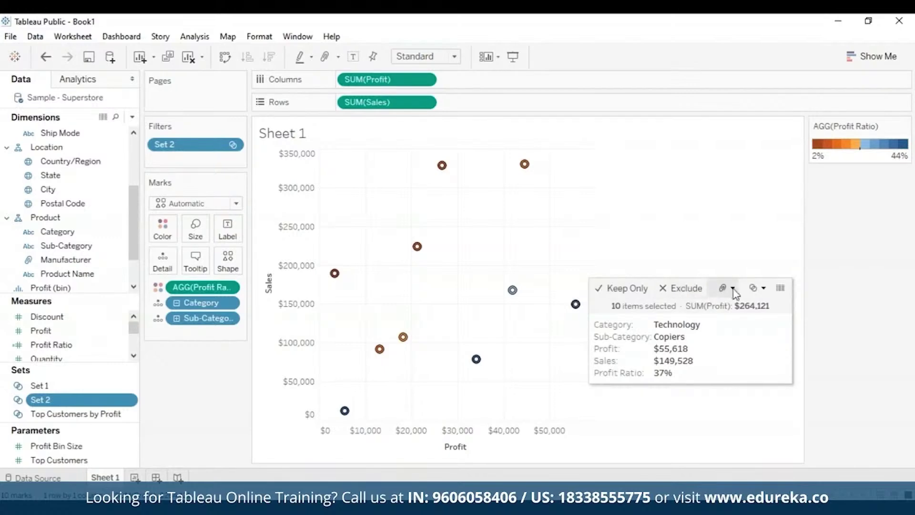
left_click(761, 290)
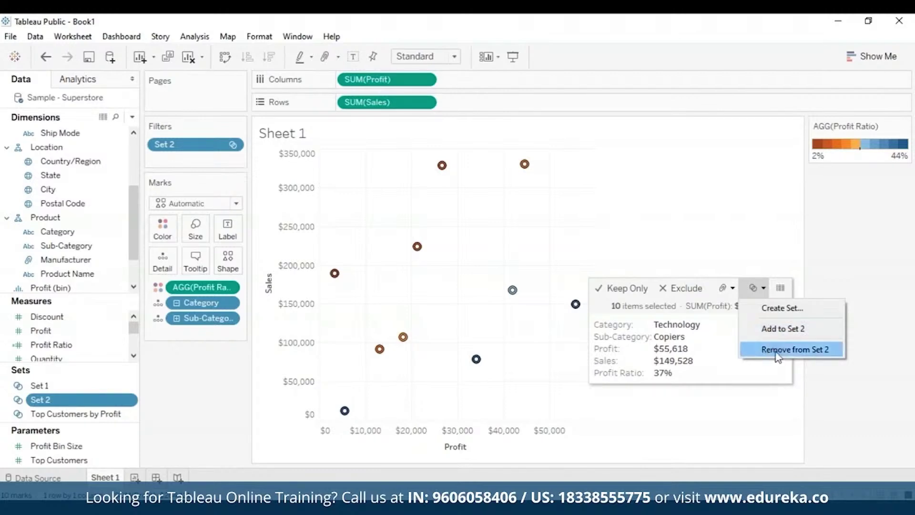
left_click(759, 426)
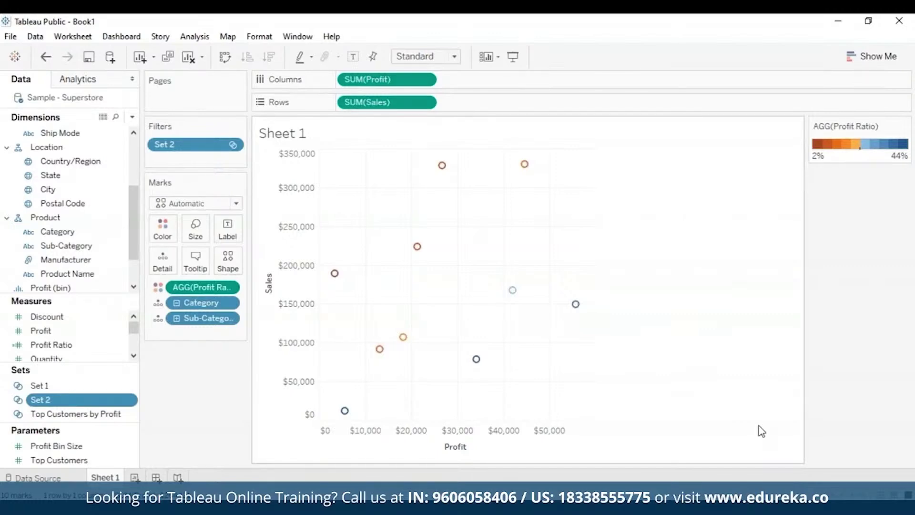
Step: Undo the Set 2 filter and add Set 2 to the scatter plot as an In/Out shape encoding
left_click(80, 463)
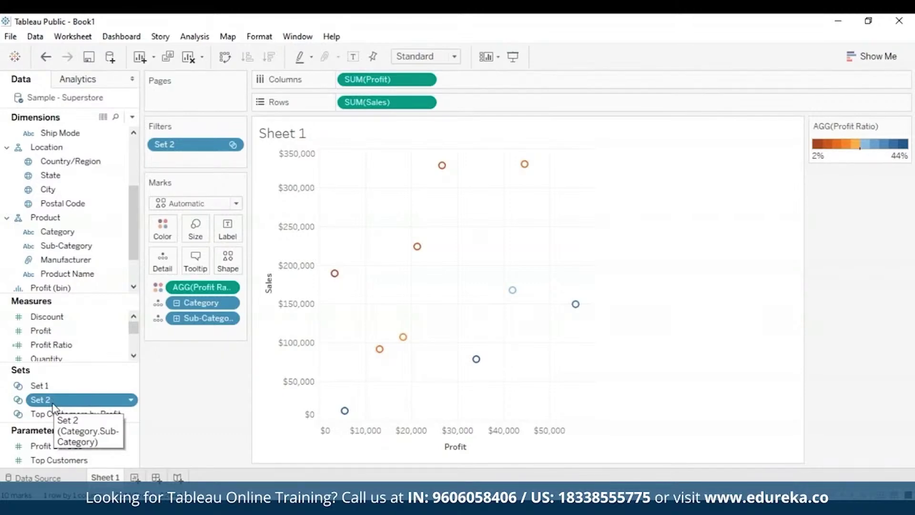
key("ctrl+z")
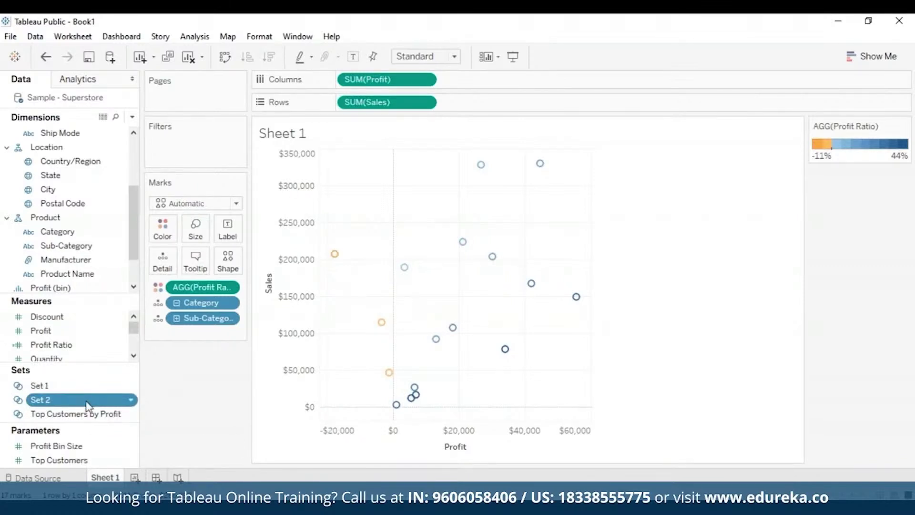
left_click_drag(87, 404, 382, 323)
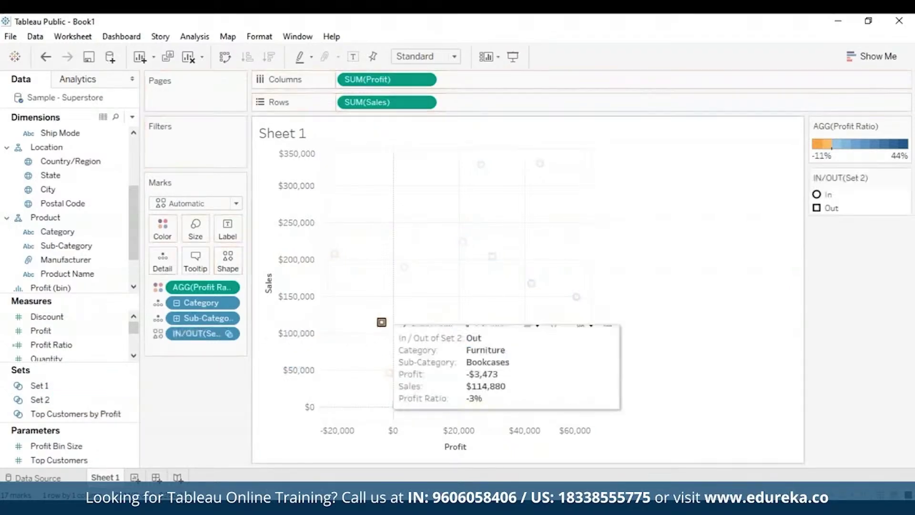
mouse_move(493, 262)
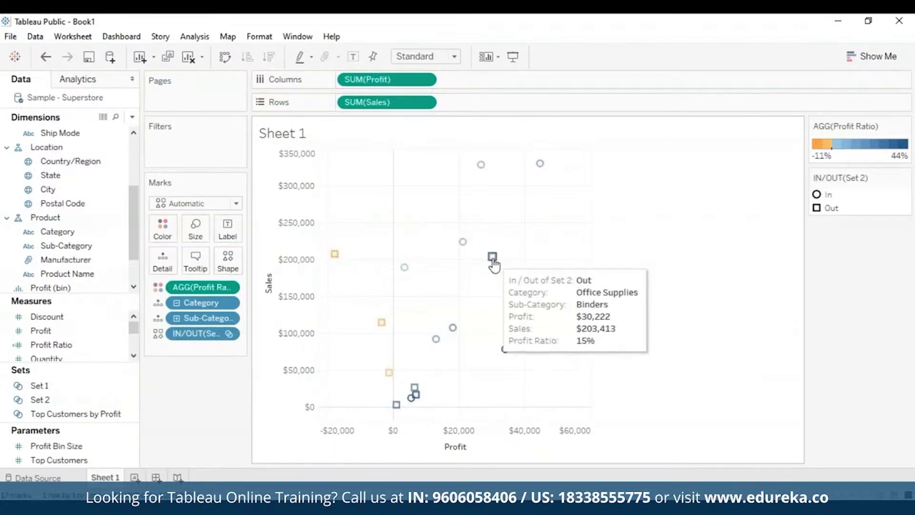
Step: Try filtering the scatter plot by Set 2 and remove the filter again
mouse_move(40, 400)
left_mouse_down()
mouse_move(184, 152)
mouse_move(165, 144)
left_mouse_up()
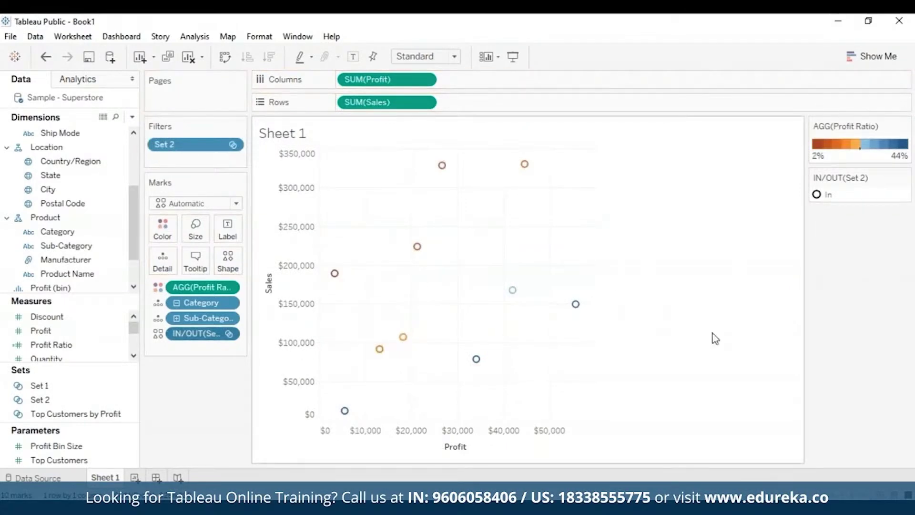
left_click(232, 145)
left_click(216, 269)
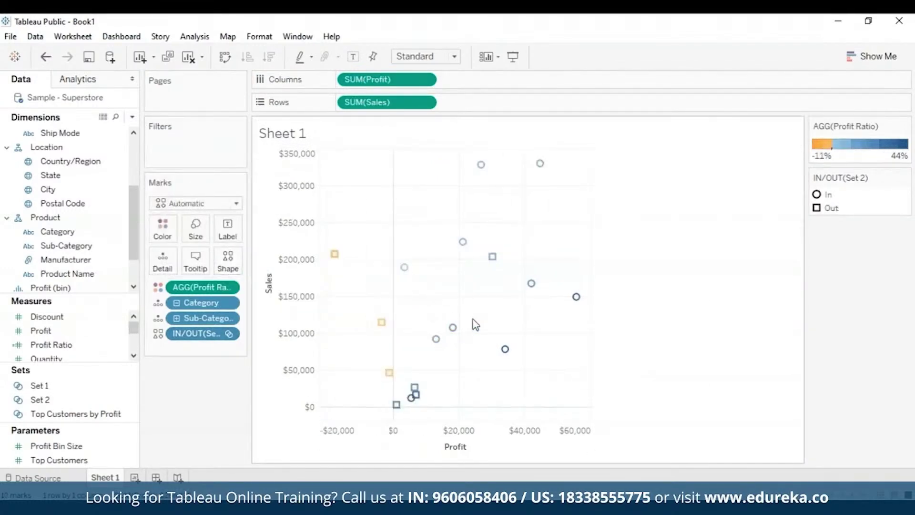
Step: Try keeping only the In members of Set 2 in the scatter plot, and remove that filter again
left_click(818, 194)
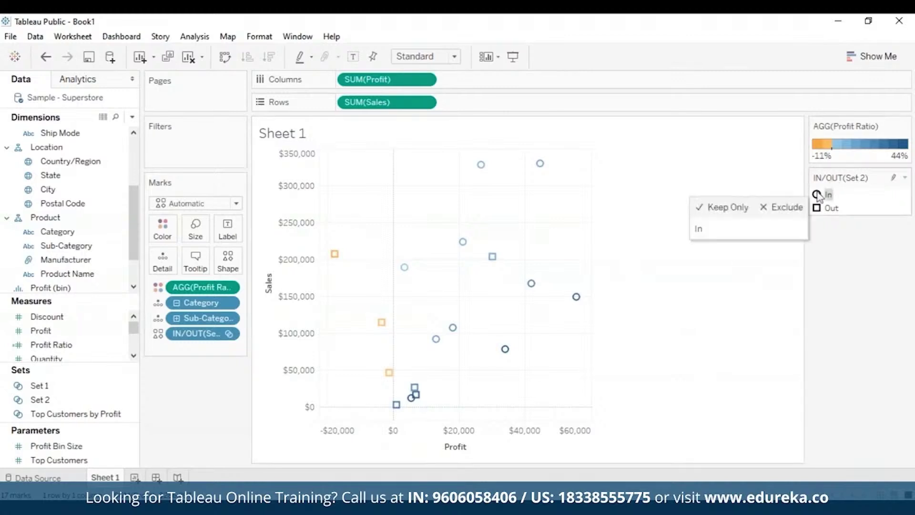
left_click(721, 206)
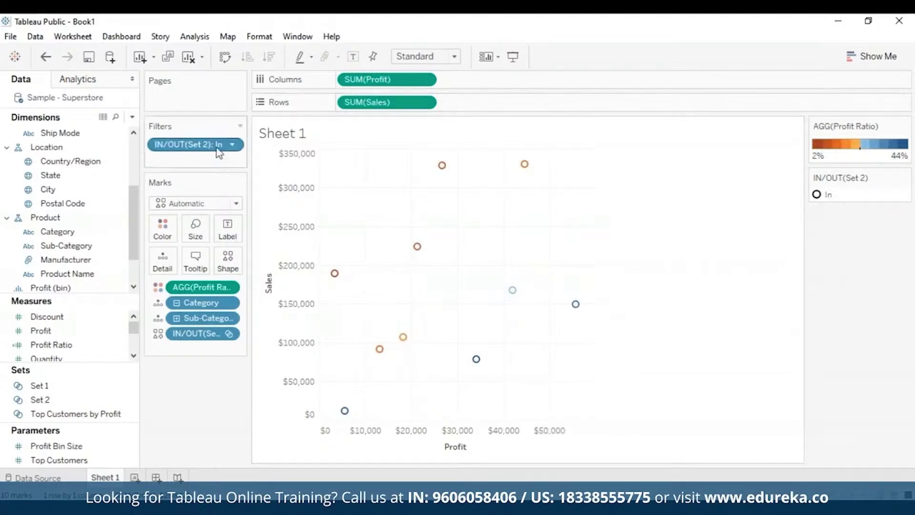
left_click(232, 144)
left_click(216, 318)
Step: Try keeping only the Out members of Set 2 in the scatter plot, and remove that filter again
left_click(820, 207)
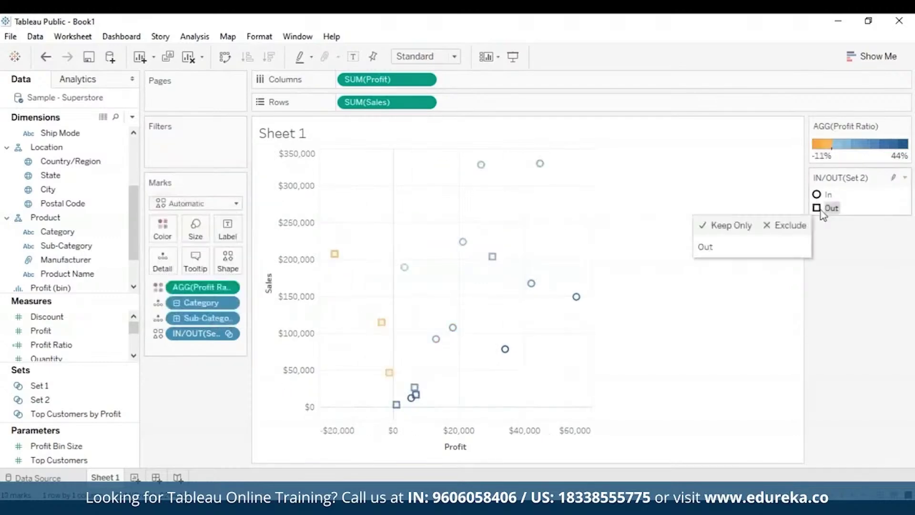
left_click(707, 231)
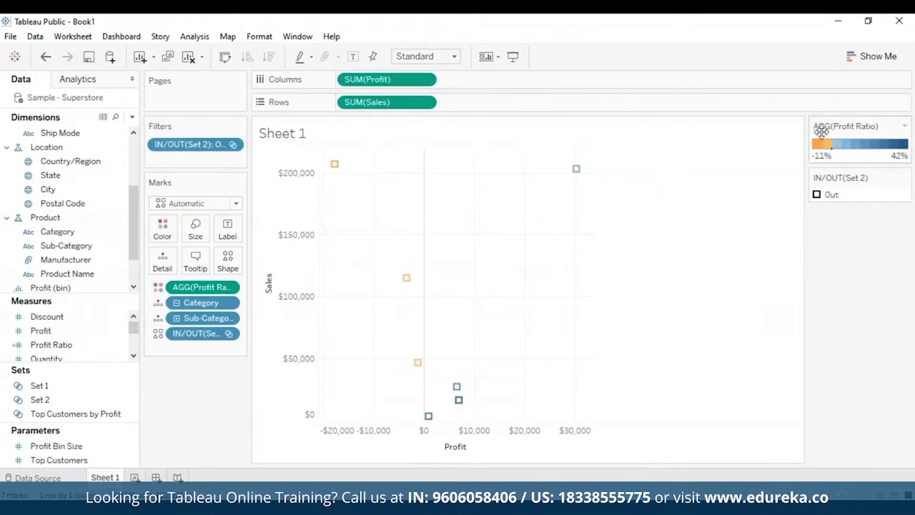
left_click(232, 145)
left_click(206, 316)
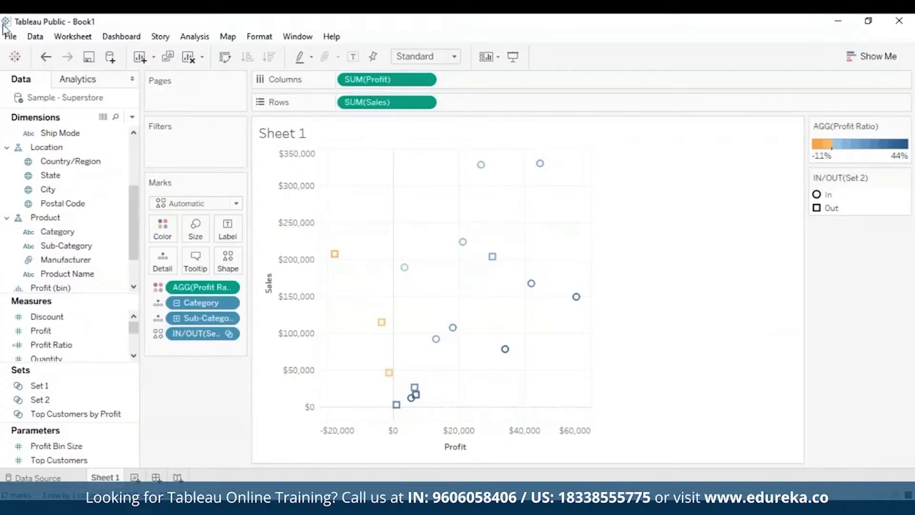
Step: Add a Change Set Values action to the worksheet and name it Set Action Demo
left_click(74, 38)
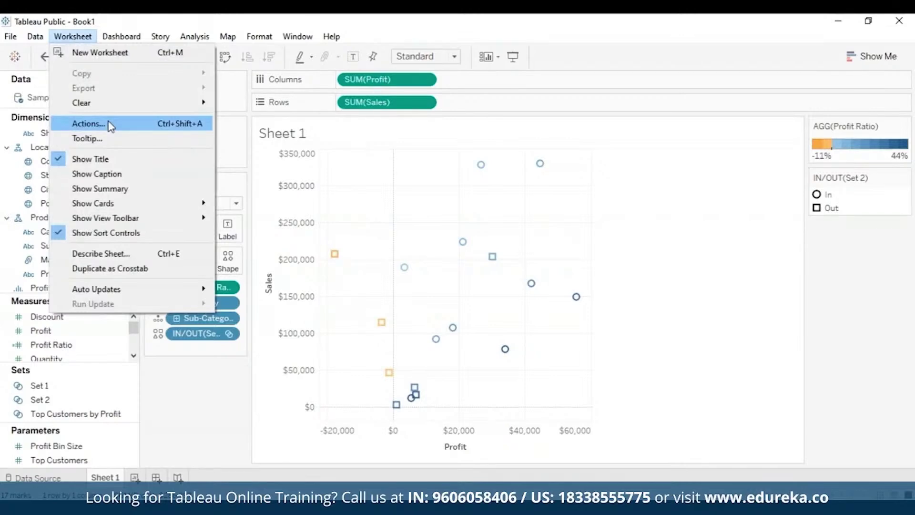
left_click(89, 123)
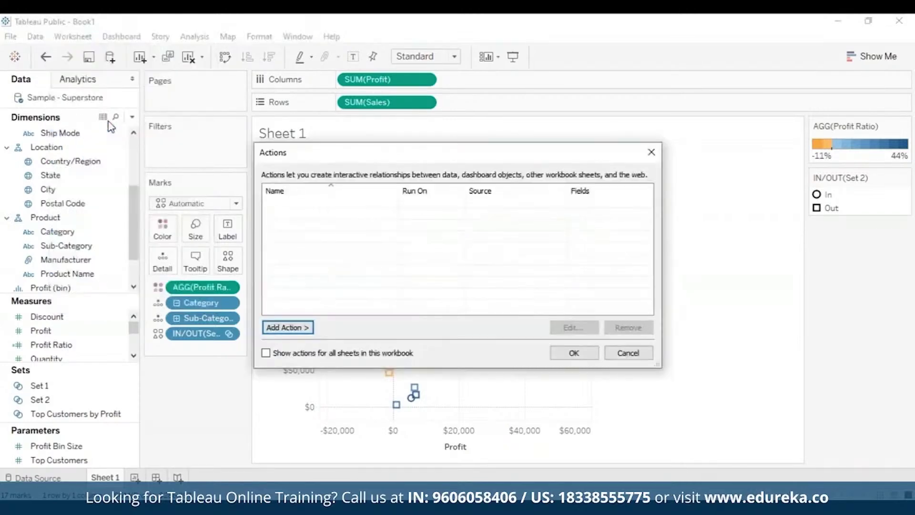
left_click(308, 329)
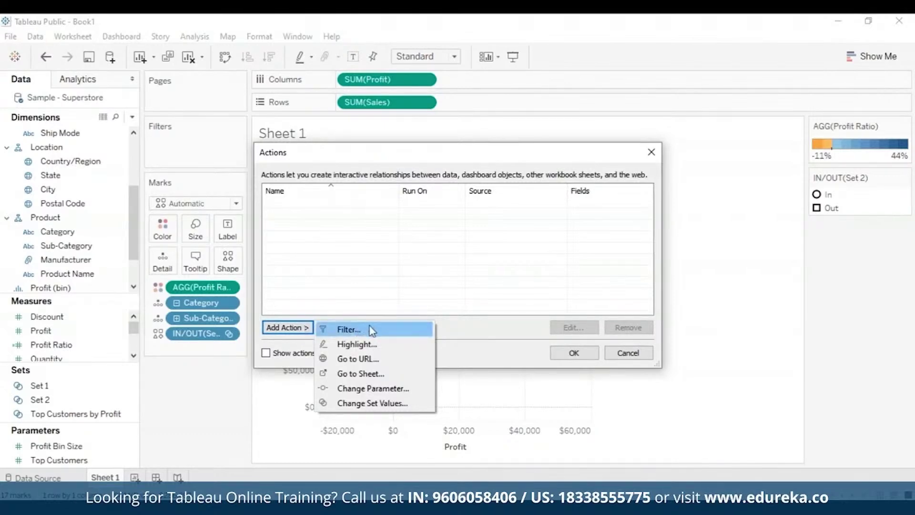
left_click(404, 401)
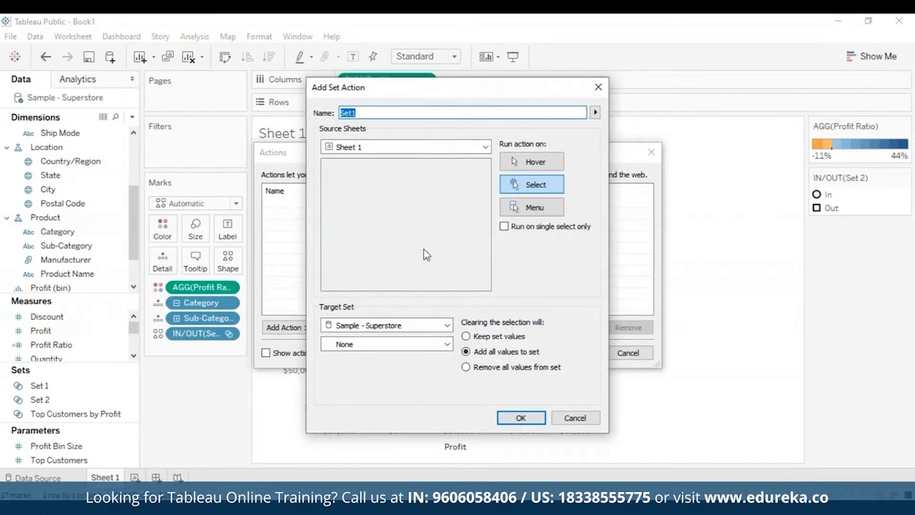
type("Set Action Demo")
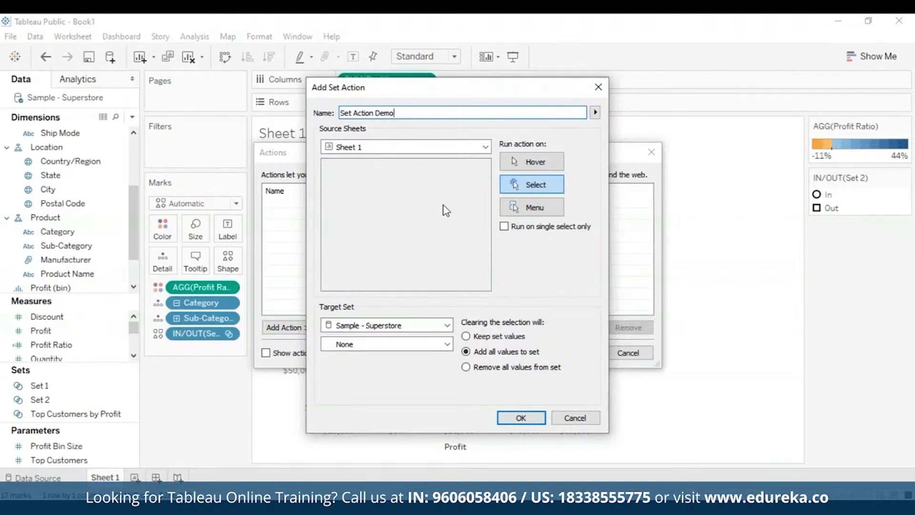
Step: Choose Sample - Superstore as the set action's source, with Sheet 1 included
left_click(423, 149)
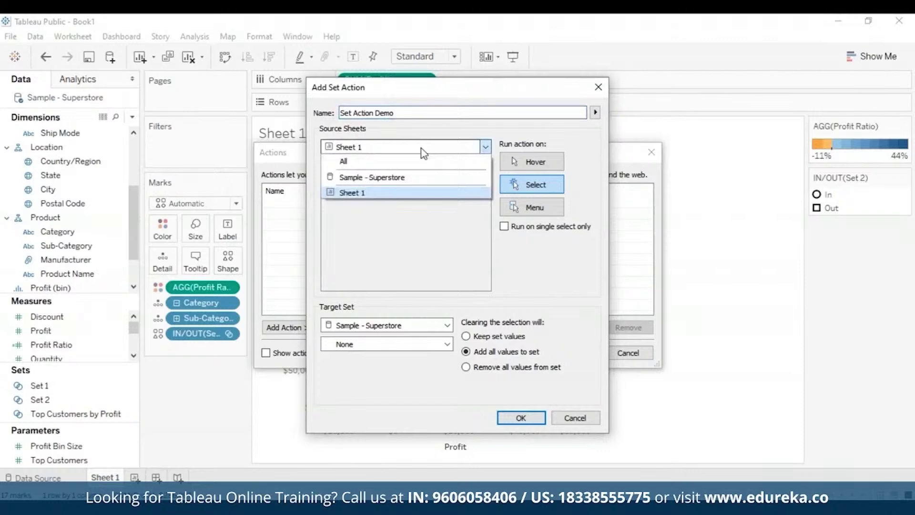
left_click(423, 149)
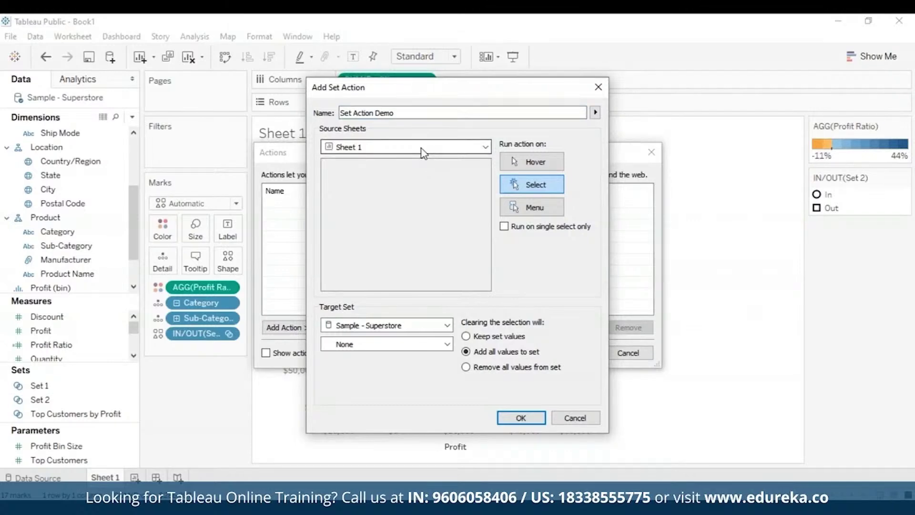
left_click(423, 150)
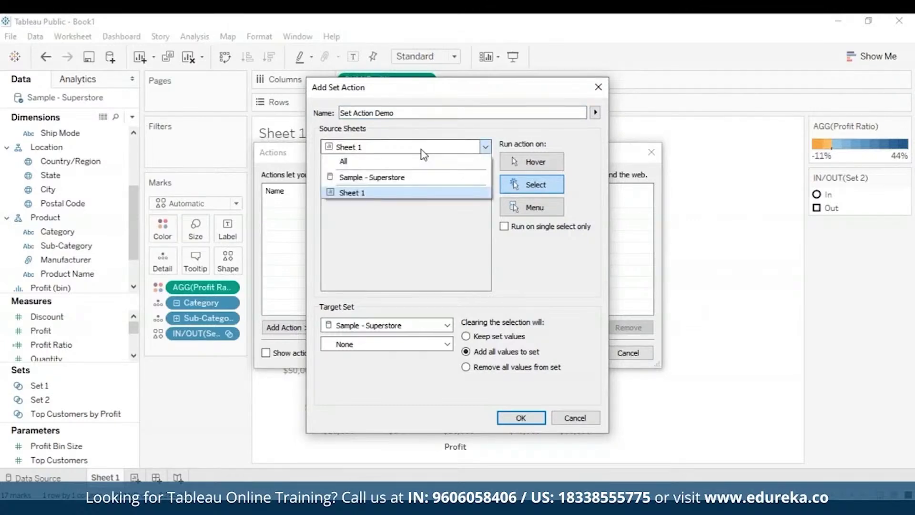
left_click(423, 178)
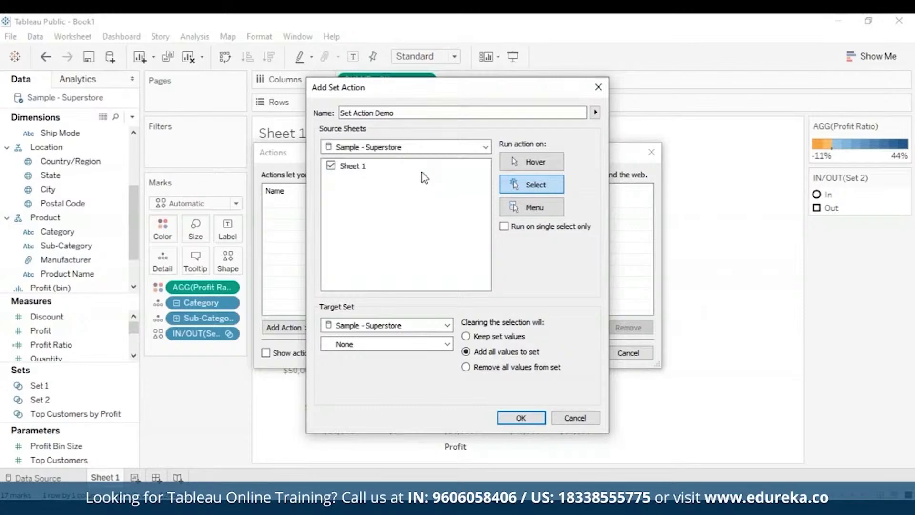
left_click(330, 165)
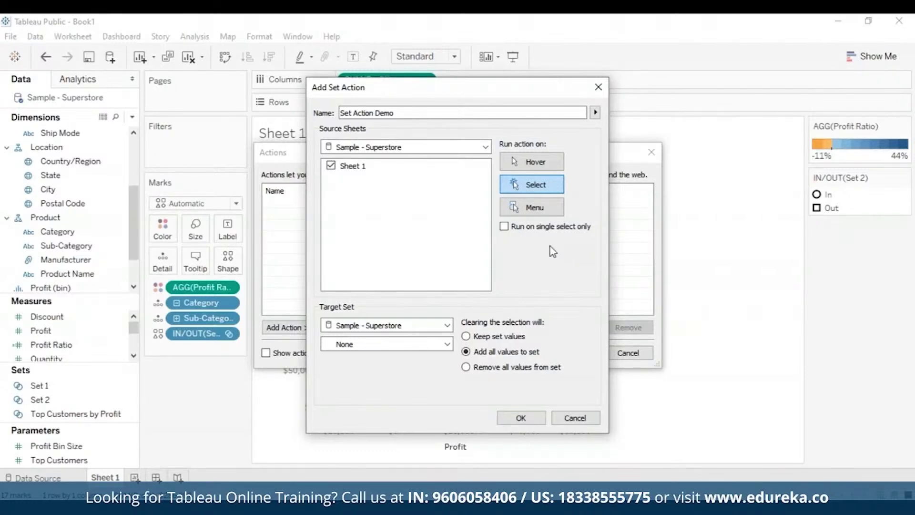
Step: Target Set 1 of Sample - Superstore, keep set values when the selection is cleared, and confirm the set action
left_click(449, 326)
left_click(449, 326)
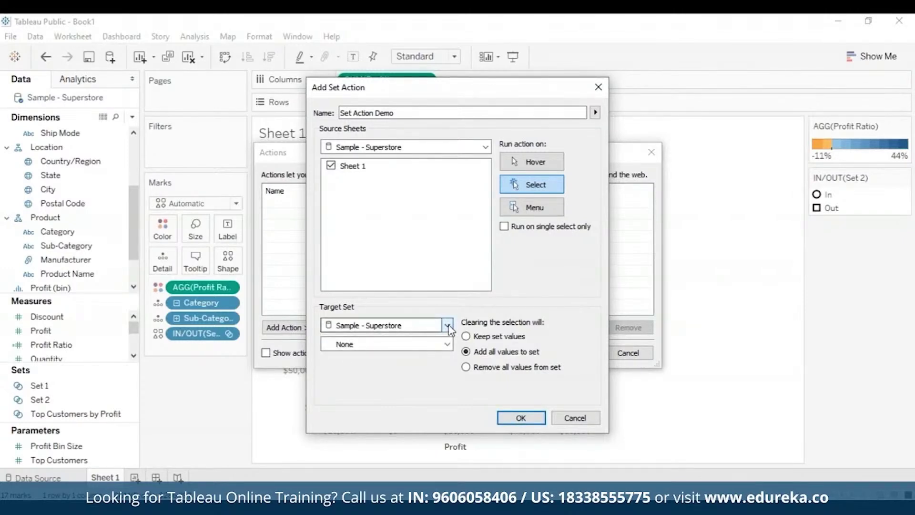
left_click(447, 344)
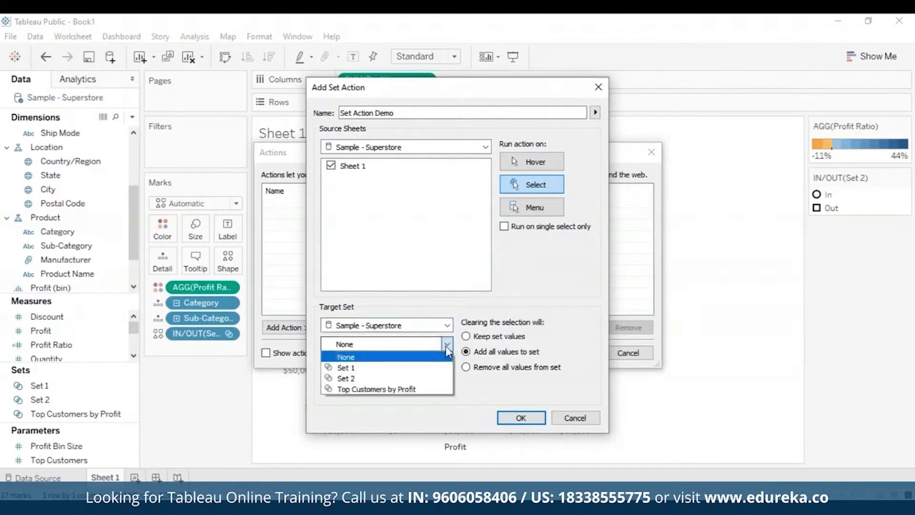
left_click(425, 370)
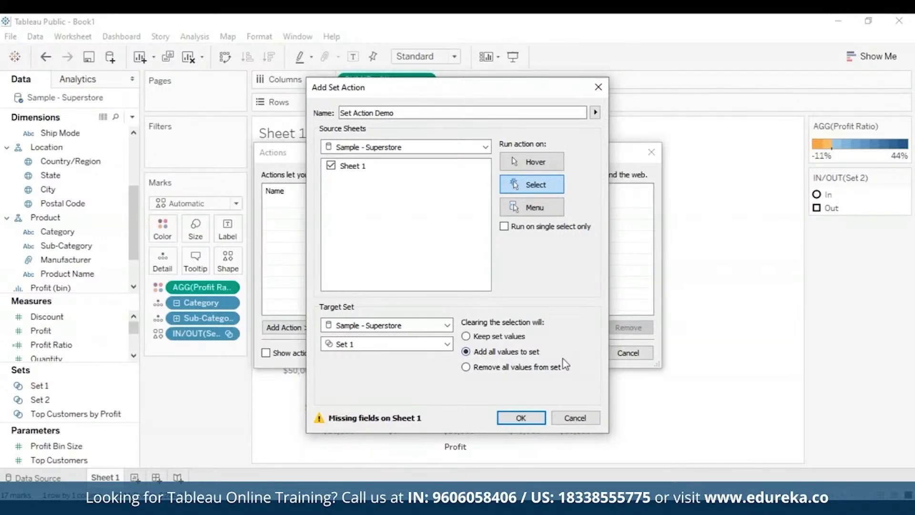
left_click(466, 336)
left_click(521, 419)
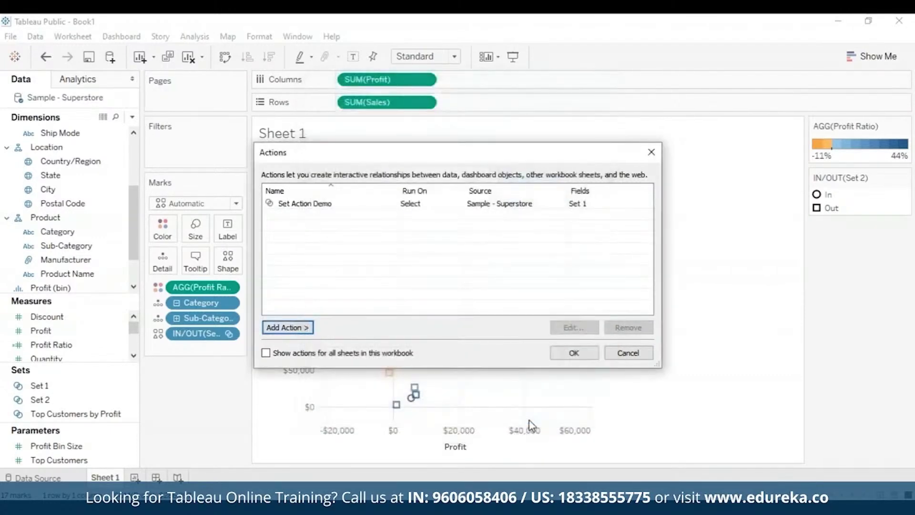
left_click(266, 353)
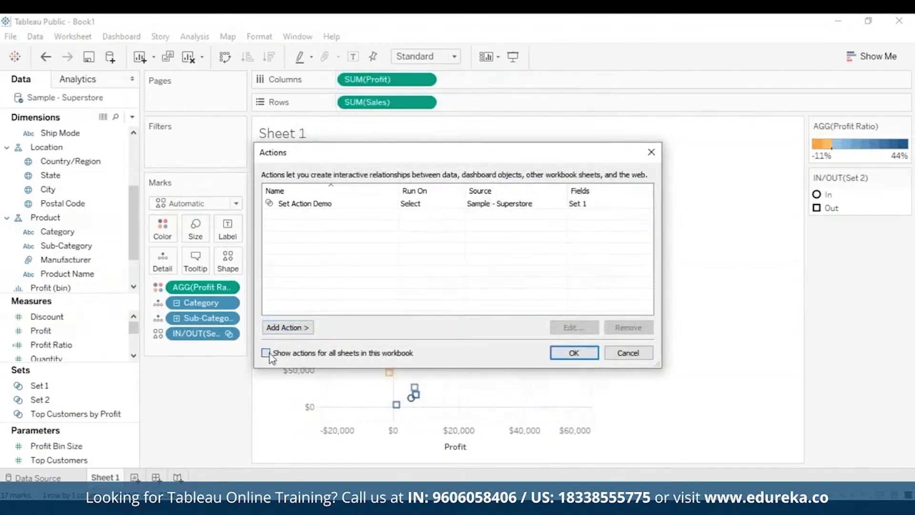
left_click(567, 353)
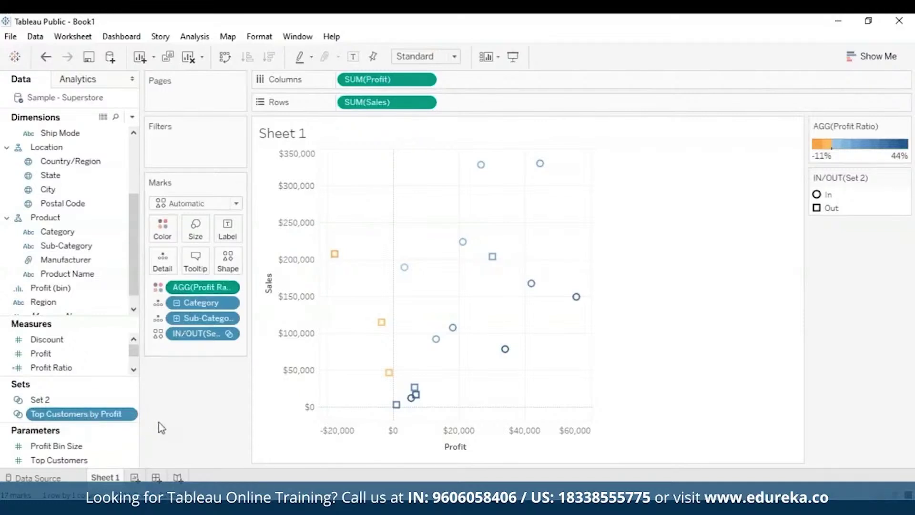
Step: Duplicate the Top Customers by Profit set, open the duplicate for editing and remove the (copy) suffix from its name
left_click(132, 414)
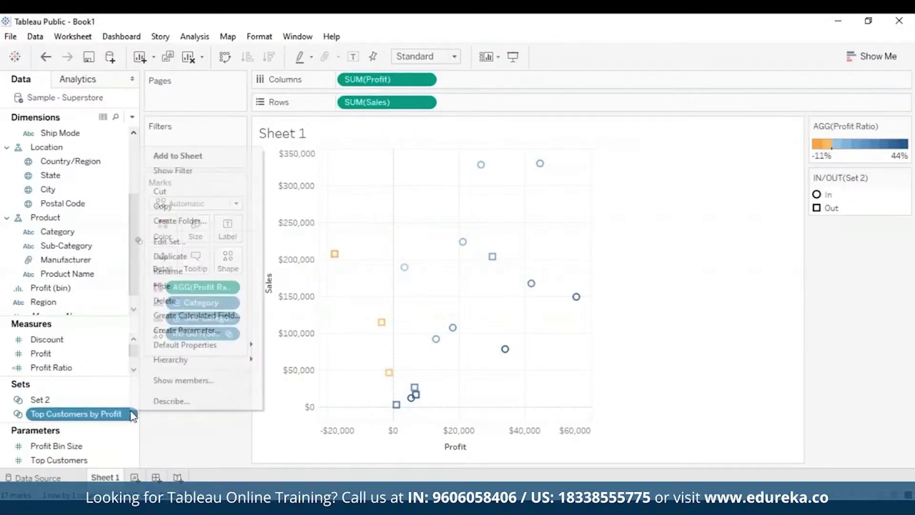
left_click(202, 257)
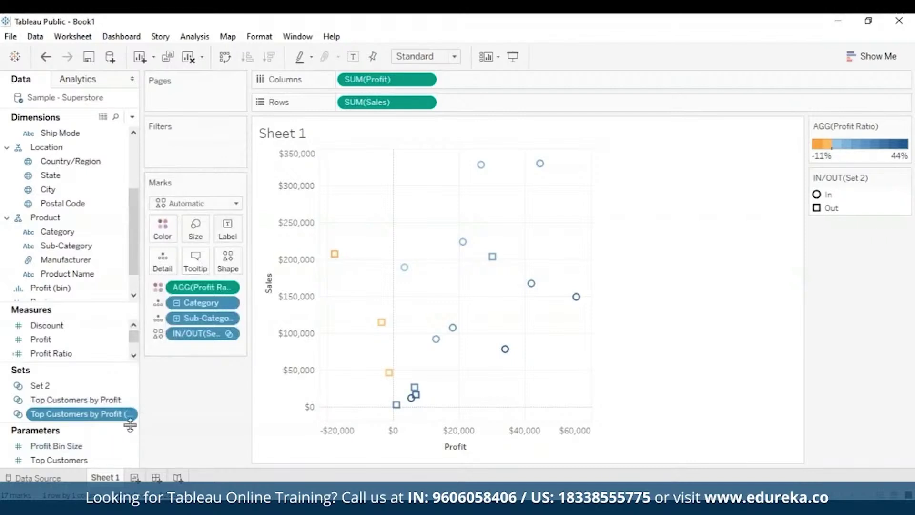
left_click(132, 414)
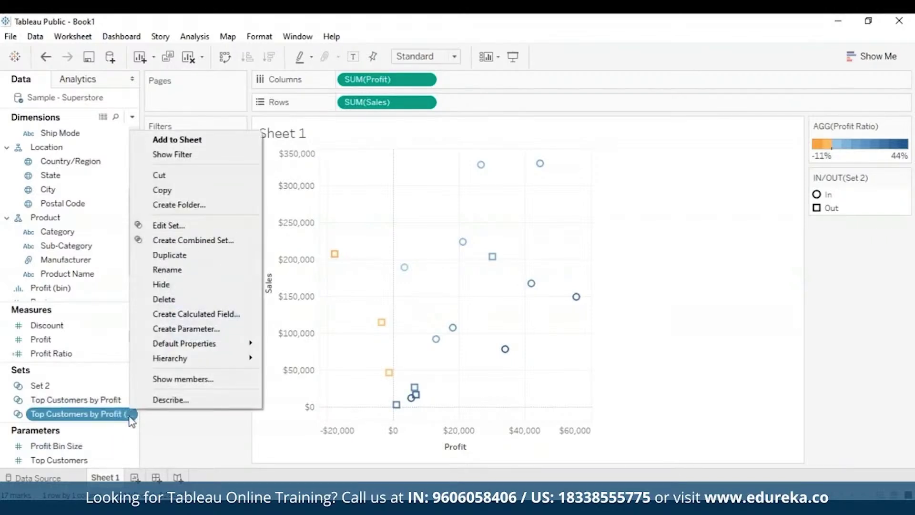
left_click(225, 225)
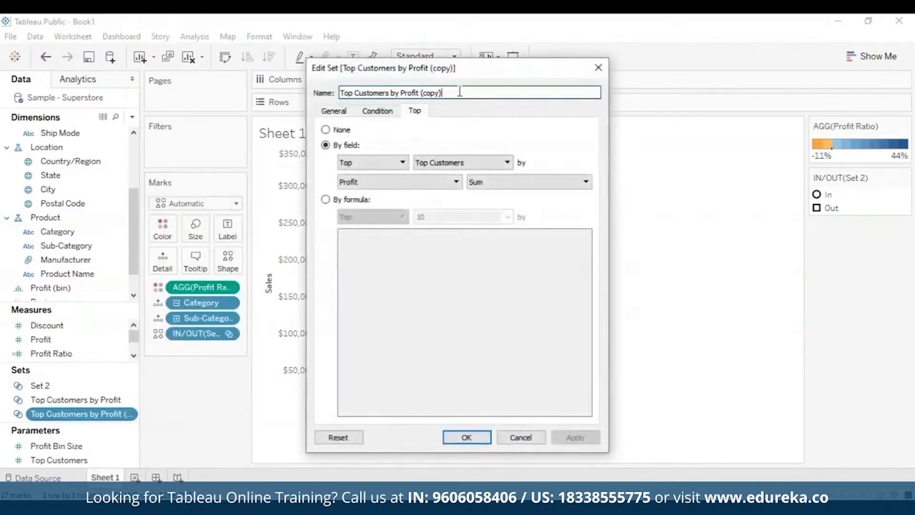
key("BackSpace")
key("BackSpace")
key("BackSpace")
key("BackSpace")
key("BackSpace")
key("BackSpace")
key("BackSpace")
Step: Limit the duplicated set to the top 5 customers by sum of Profit and review its general and condition settings
left_click(486, 163)
left_click(498, 202)
left_click(402, 182)
scroll(430, 320, "down", 1)
left_click(429, 312)
left_click(344, 115)
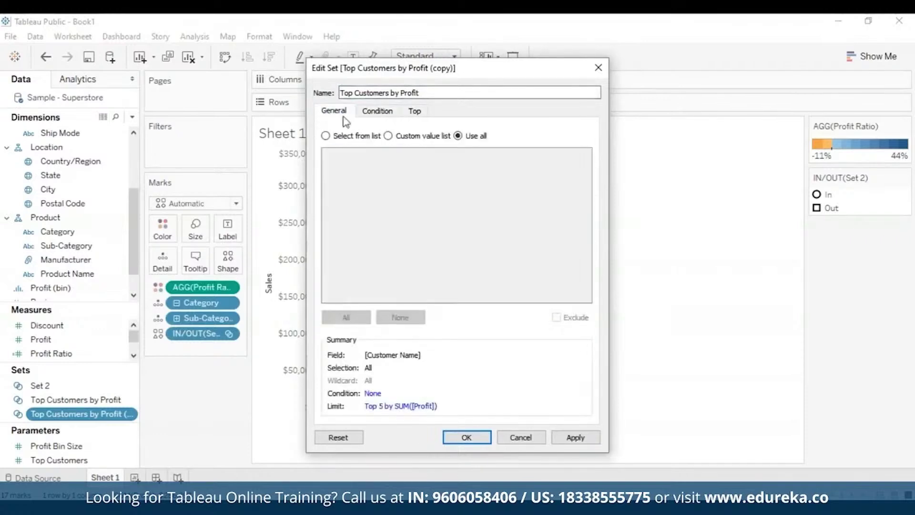
left_click(377, 110)
Step: Name the duplicated set Top Customers by Profit 2 and confirm the set edits
left_click(431, 93)
type("2")
left_click(466, 437)
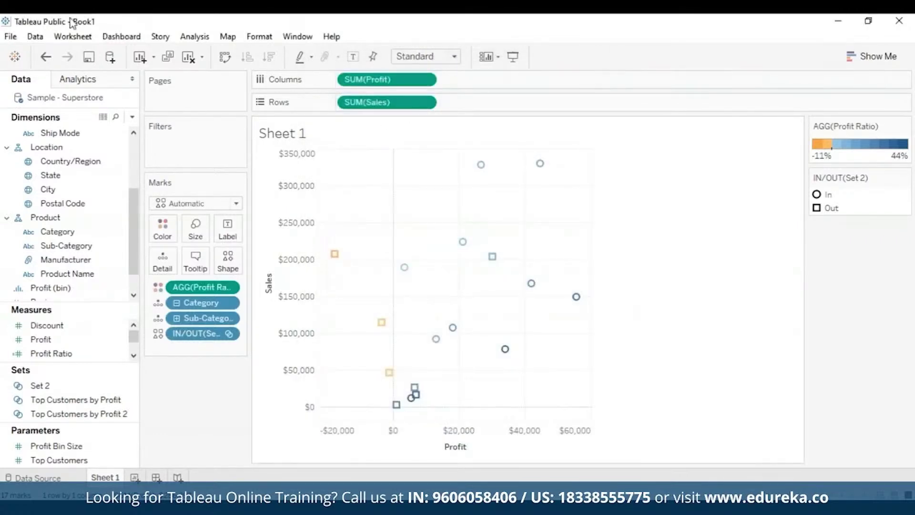
Step: Start creating a combined set from Top Customers by Profit and Top Customers by Profit 2
left_click(40, 385)
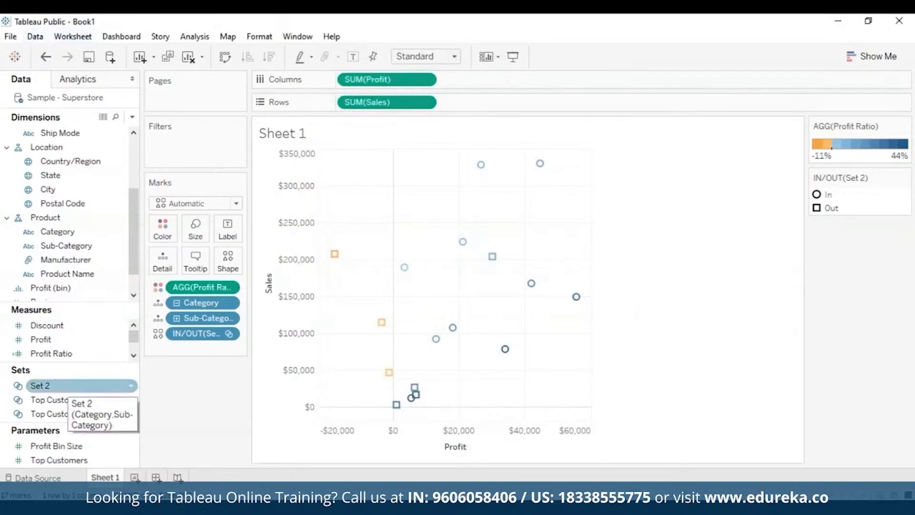
left_click(70, 400)
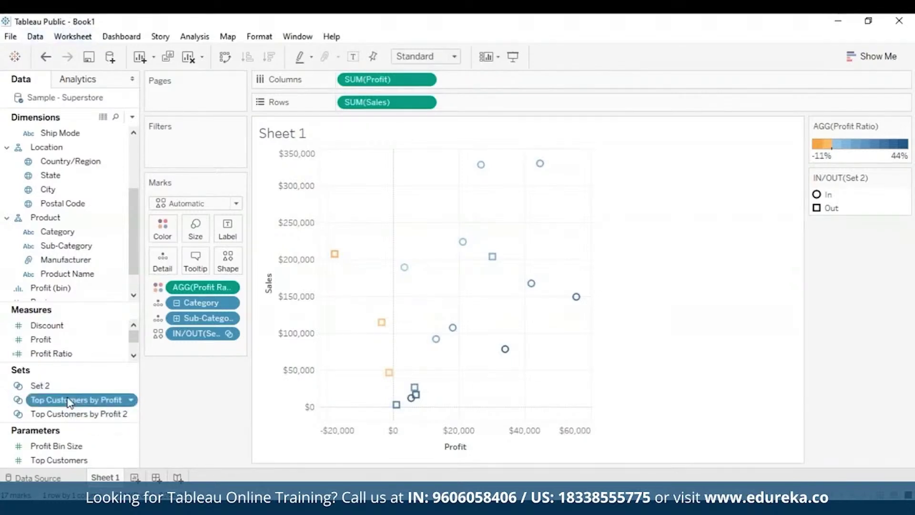
left_click(72, 415, "ctrl")
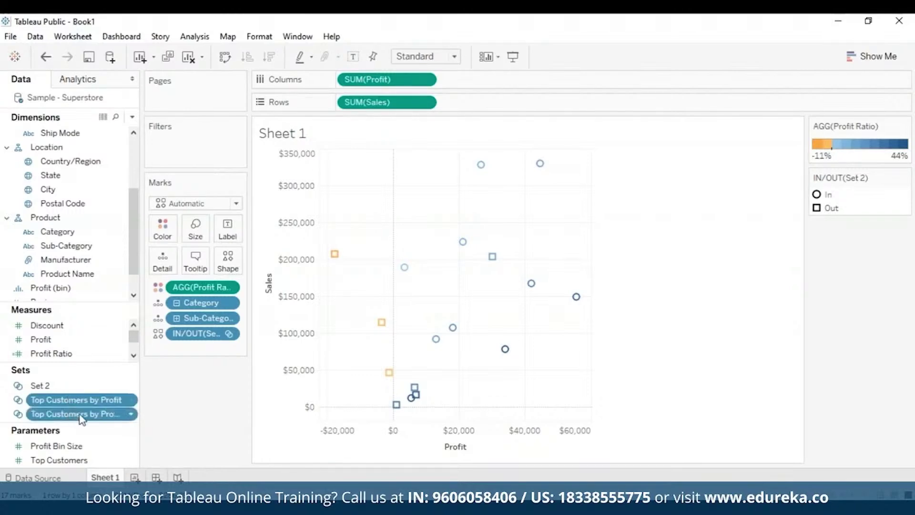
left_click(133, 415)
left_click(205, 314)
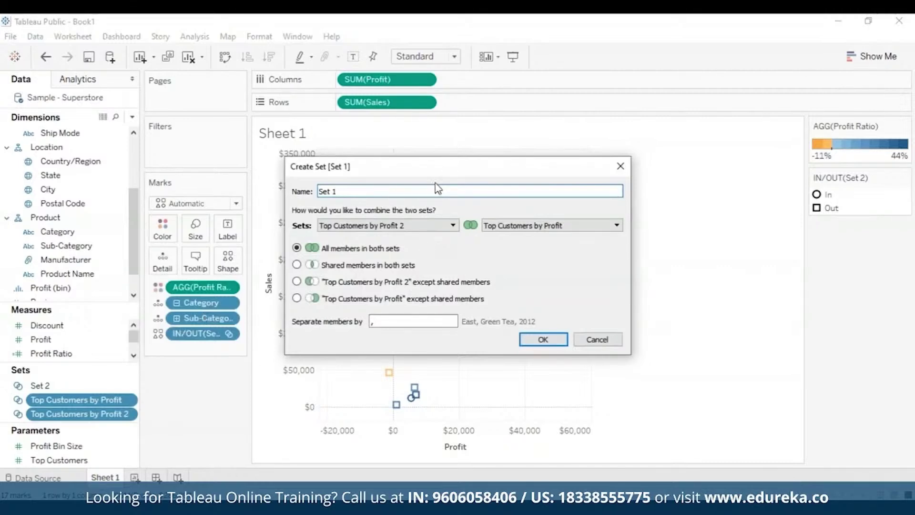
Step: Name the new set Combined Set, include Top Customers by Profit 2 except shared members, and create it
key("BackSpace")
key("Left")
key("Left")
key("Left")
type("Combined")
left_click(297, 281)
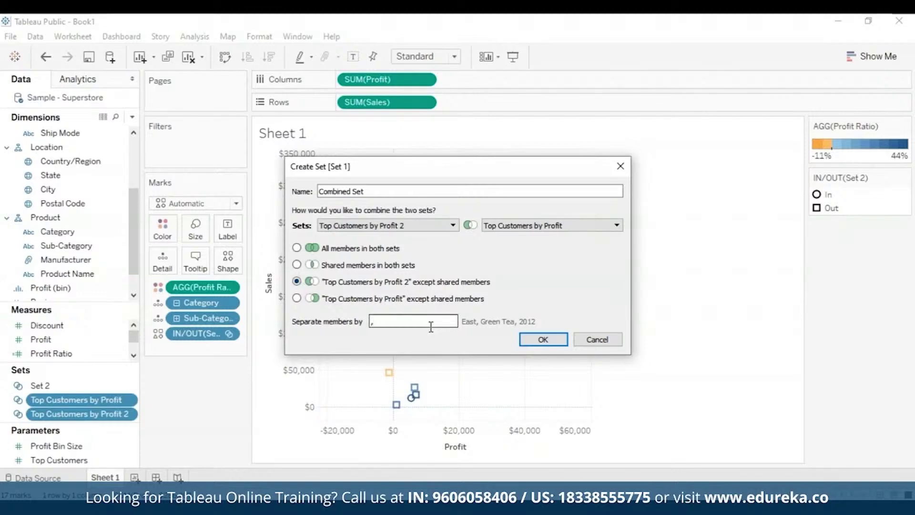
left_click(544, 339)
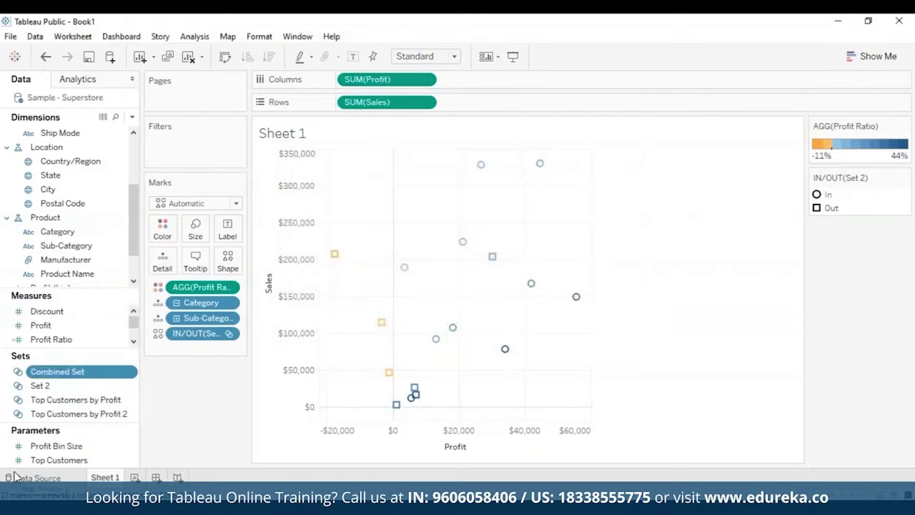